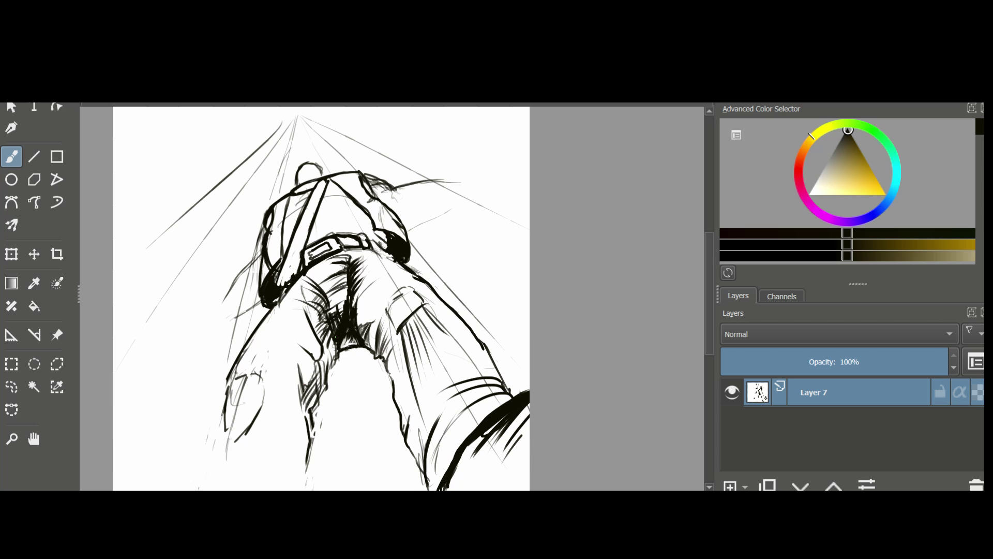
Step: Ink the outlines of the lower legs and fill both boots solid black
{"action": "left_click_drag", "start_coordinate": [227, 384], "coordinate": [223, 468]}
{"action": "left_click_drag", "start_coordinate": [321, 351], "coordinate": [313, 311]}
{"action": "left_click_drag", "start_coordinate": [193, 455], "coordinate": [228, 433]}
{"action": "left_click_drag", "start_coordinate": [171, 476], "coordinate": [319, 467]}
{"action": "left_click_drag", "start_coordinate": [250, 442], "coordinate": [316, 489]}
{"action": "left_click_drag", "start_coordinate": [300, 419], "coordinate": [319, 489]}
{"action": "left_click_drag", "start_coordinate": [173, 471], "coordinate": [156, 489]}
{"action": "mouse_move", "coordinate": [99, 398]}
{"action": "left_mouse_down"}
{"action": "mouse_move", "coordinate": [273, 365]}
{"action": "mouse_move", "coordinate": [101, 375]}
{"action": "left_mouse_up"}
{"action": "mouse_move", "coordinate": [421, 414]}
{"action": "left_mouse_down"}
{"action": "mouse_move", "coordinate": [428, 469]}
{"action": "mouse_move", "coordinate": [505, 354]}
{"action": "mouse_move", "coordinate": [434, 473]}
{"action": "left_mouse_up"}
{"action": "mouse_move", "coordinate": [176, 472]}
{"action": "left_mouse_down"}
{"action": "mouse_move", "coordinate": [317, 468]}
{"action": "mouse_move", "coordinate": [290, 473]}
{"action": "left_mouse_up"}
Step: Add a new white-filled layer and place it beneath the drawing layer
{"action": "left_click", "coordinate": [33, 438]}
{"action": "key", "text": "Insert"}
{"action": "mouse_move", "coordinate": [430, 155]}
{"action": "left_mouse_down"}
{"action": "mouse_move", "coordinate": [419, 175]}
{"action": "mouse_move", "coordinate": [422, 158]}
{"action": "left_mouse_up"}
{"action": "key", "text": "BackSpace"}
{"action": "key", "text": "ctrl+Page_Down"}
{"action": "key", "text": "b"}
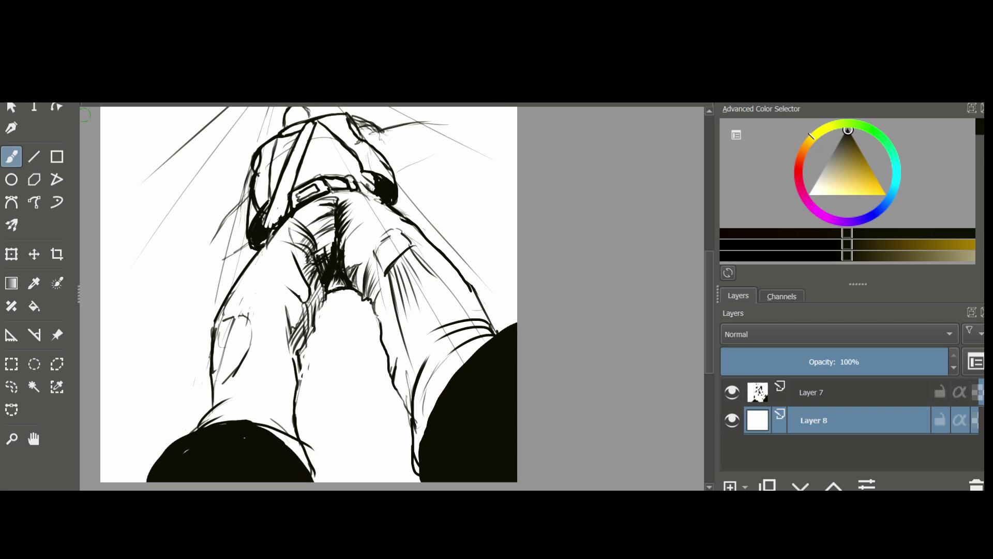
Step: Erase the rough knee patch sketch lines from both trouser legs on Layer 7
{"action": "key", "text": "Page_Up"}
{"action": "key", "text": "e"}
{"action": "left_click_drag", "start_coordinate": [232, 290], "coordinate": [220, 378]}
{"action": "left_click_drag", "start_coordinate": [243, 334], "coordinate": [227, 381]}
{"action": "left_click_drag", "start_coordinate": [391, 238], "coordinate": [463, 362]}
{"action": "left_click_drag", "start_coordinate": [453, 353], "coordinate": [422, 416]}
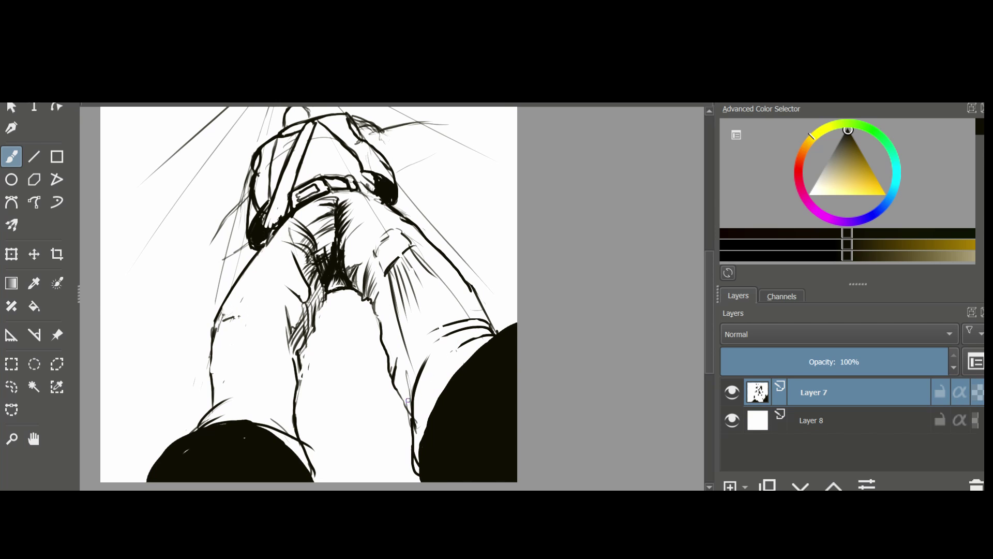
Step: Erase the stray construction lines beside the right thigh and clean up around the trouser legs
{"action": "mouse_move", "coordinate": [408, 371]}
{"action": "left_mouse_down"}
{"action": "mouse_move", "coordinate": [420, 470]}
{"action": "mouse_move", "coordinate": [493, 338]}
{"action": "left_mouse_up"}
{"action": "left_click_drag", "start_coordinate": [398, 184], "coordinate": [487, 286]}
{"action": "left_click_drag", "start_coordinate": [364, 196], "coordinate": [387, 238]}
{"action": "mouse_move", "coordinate": [314, 449]}
{"action": "left_mouse_down"}
{"action": "mouse_move", "coordinate": [307, 444]}
{"action": "mouse_move", "coordinate": [315, 476]}
{"action": "left_mouse_up"}
{"action": "left_click_drag", "start_coordinate": [241, 253], "coordinate": [233, 283]}
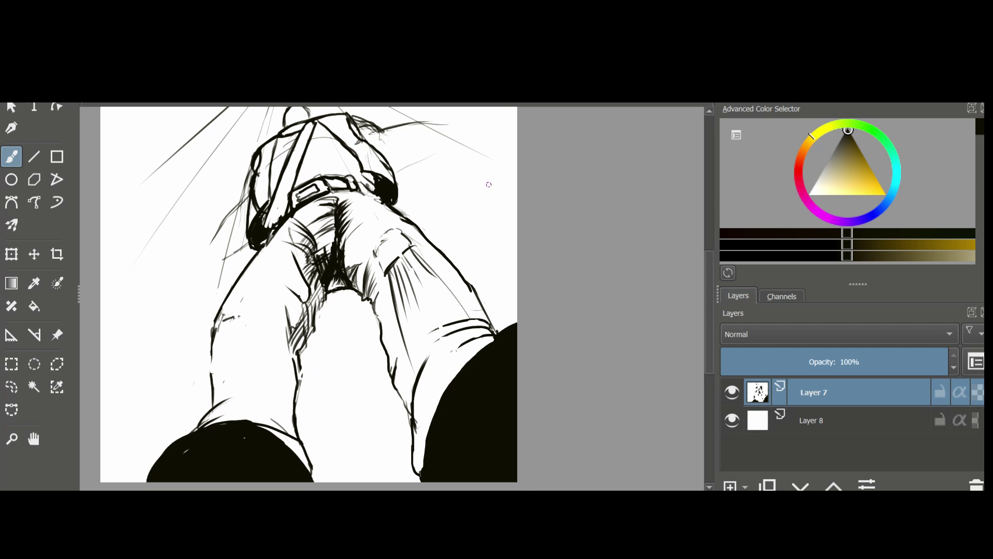
Step: Clean up the right knee patch and shade both trouser legs with hatching and fold lines
{"action": "left_click_drag", "start_coordinate": [387, 266], "coordinate": [396, 296]}
{"action": "mouse_move", "coordinate": [385, 233]}
{"action": "left_mouse_down"}
{"action": "mouse_move", "coordinate": [416, 244]}
{"action": "mouse_move", "coordinate": [399, 292]}
{"action": "left_mouse_up"}
{"action": "key", "text": "e"}
{"action": "left_click_drag", "start_coordinate": [446, 300], "coordinate": [410, 335]}
{"action": "mouse_move", "coordinate": [214, 393]}
{"action": "left_mouse_down"}
{"action": "mouse_move", "coordinate": [237, 341]}
{"action": "mouse_move", "coordinate": [262, 361]}
{"action": "left_mouse_up"}
{"action": "left_click_drag", "start_coordinate": [277, 248], "coordinate": [230, 303]}
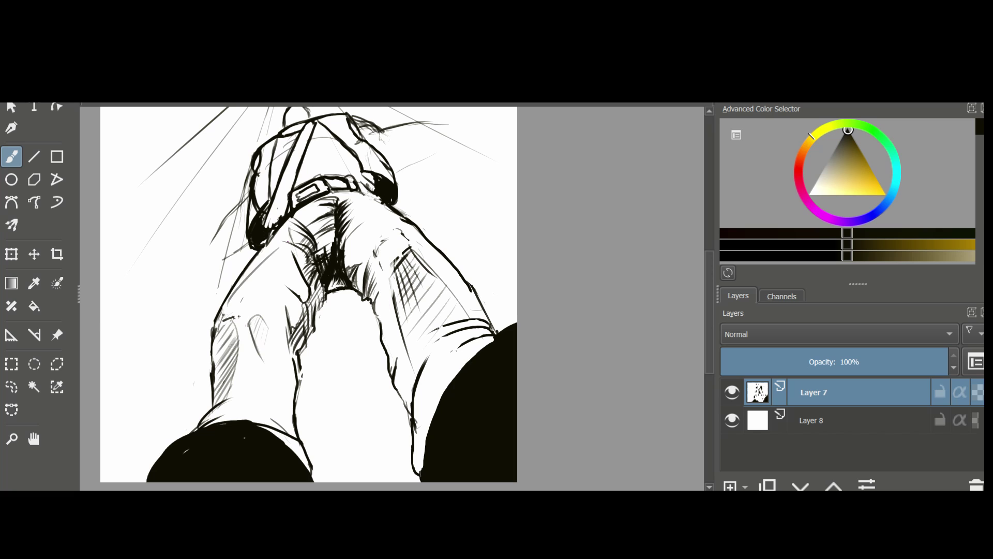
Step: Thicken the inner leg outlines and shade the torso beside the belt
{"action": "left_click_drag", "start_coordinate": [275, 385], "coordinate": [314, 479]}
{"action": "left_click_drag", "start_coordinate": [326, 295], "coordinate": [310, 339]}
{"action": "mouse_move", "coordinate": [354, 287]}
{"action": "left_mouse_down"}
{"action": "mouse_move", "coordinate": [370, 302]}
{"action": "mouse_move", "coordinate": [411, 424]}
{"action": "left_mouse_up"}
{"action": "mouse_move", "coordinate": [377, 180]}
{"action": "left_mouse_down"}
{"action": "mouse_move", "coordinate": [366, 198]}
{"action": "mouse_move", "coordinate": [338, 161]}
{"action": "left_mouse_up"}
{"action": "left_click_drag", "start_coordinate": [358, 175], "coordinate": [332, 146]}
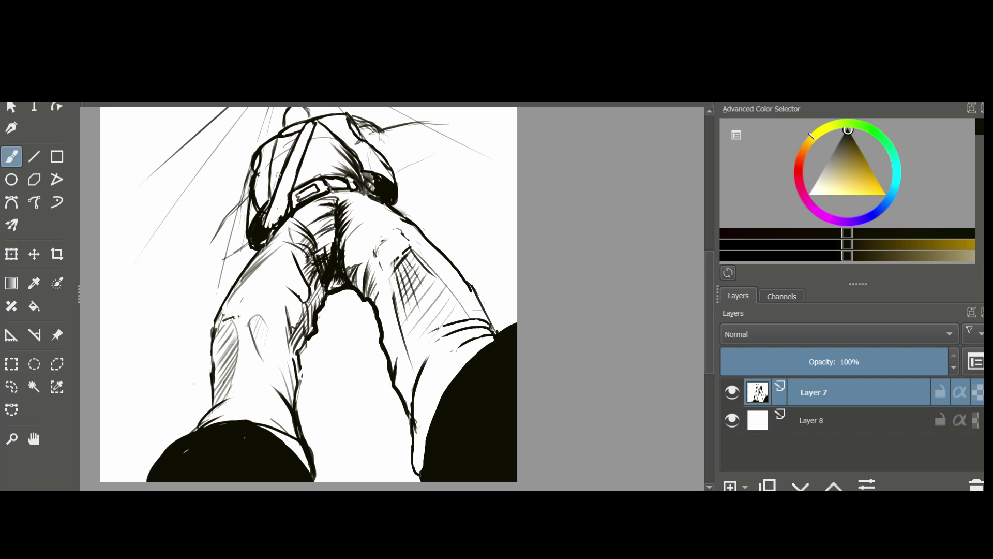
Step: Clean up the vest edges and shade the vest, diagonal strap and torso with short strokes
{"action": "key", "text": "e"}
{"action": "left_click_drag", "start_coordinate": [257, 181], "coordinate": [250, 228]}
{"action": "mouse_move", "coordinate": [354, 150]}
{"action": "left_mouse_down"}
{"action": "mouse_move", "coordinate": [387, 170]}
{"action": "mouse_move", "coordinate": [373, 146]}
{"action": "left_mouse_up"}
{"action": "key", "text": "e"}
{"action": "left_click_drag", "start_coordinate": [269, 157], "coordinate": [266, 172]}
{"action": "key", "text": "ctrl+z"}
{"action": "mouse_move", "coordinate": [249, 226]}
{"action": "left_mouse_down"}
{"action": "mouse_move", "coordinate": [255, 235]}
{"action": "mouse_move", "coordinate": [269, 205]}
{"action": "left_mouse_up"}
{"action": "left_click_drag", "start_coordinate": [270, 225], "coordinate": [282, 189]}
{"action": "left_click_drag", "start_coordinate": [310, 127], "coordinate": [297, 152]}
{"action": "mouse_move", "coordinate": [309, 147]}
{"action": "left_mouse_down"}
{"action": "mouse_move", "coordinate": [305, 161]}
{"action": "mouse_move", "coordinate": [320, 176]}
{"action": "left_mouse_up"}
{"action": "mouse_move", "coordinate": [292, 146]}
{"action": "left_mouse_down"}
{"action": "mouse_move", "coordinate": [274, 189]}
{"action": "mouse_move", "coordinate": [336, 139]}
{"action": "mouse_move", "coordinate": [320, 161]}
{"action": "left_mouse_up"}
Step: Thicken the outer contours of both trouser legs
{"action": "left_click_drag", "start_coordinate": [220, 313], "coordinate": [199, 429]}
{"action": "left_click_drag", "start_coordinate": [311, 337], "coordinate": [298, 390]}
{"action": "mouse_move", "coordinate": [393, 207]}
{"action": "left_mouse_down"}
{"action": "mouse_move", "coordinate": [438, 250]}
{"action": "mouse_move", "coordinate": [494, 334]}
{"action": "left_mouse_up"}
{"action": "left_click_drag", "start_coordinate": [414, 426], "coordinate": [420, 476]}
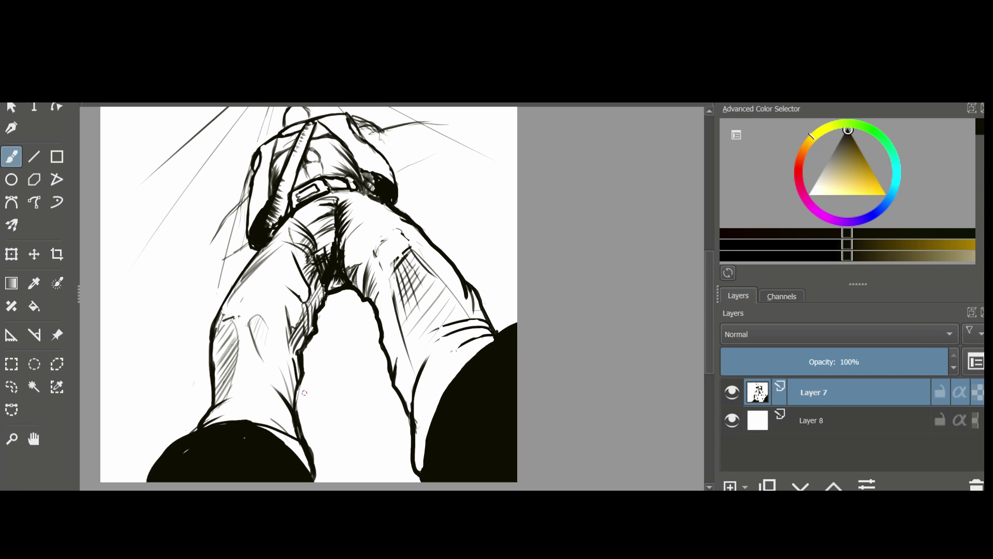
Step: Strengthen the left boot's outline and erase curved highlight stripes into both black boots
{"action": "left_click_drag", "start_coordinate": [198, 429], "coordinate": [147, 480]}
{"action": "key", "text": "e"}
{"action": "left_click_drag", "start_coordinate": [516, 336], "coordinate": [454, 411]}
{"action": "left_click_drag", "start_coordinate": [516, 366], "coordinate": [488, 417]}
{"action": "left_click_drag", "start_coordinate": [150, 479], "coordinate": [192, 448]}
Step: Sketch rounded fist shapes and forearm lines for both raised arms
{"action": "left_click_drag", "start_coordinate": [410, 149], "coordinate": [415, 159]}
{"action": "scroll", "coordinate": [415, 159], "scroll_direction": "up", "scroll_amount": 1}
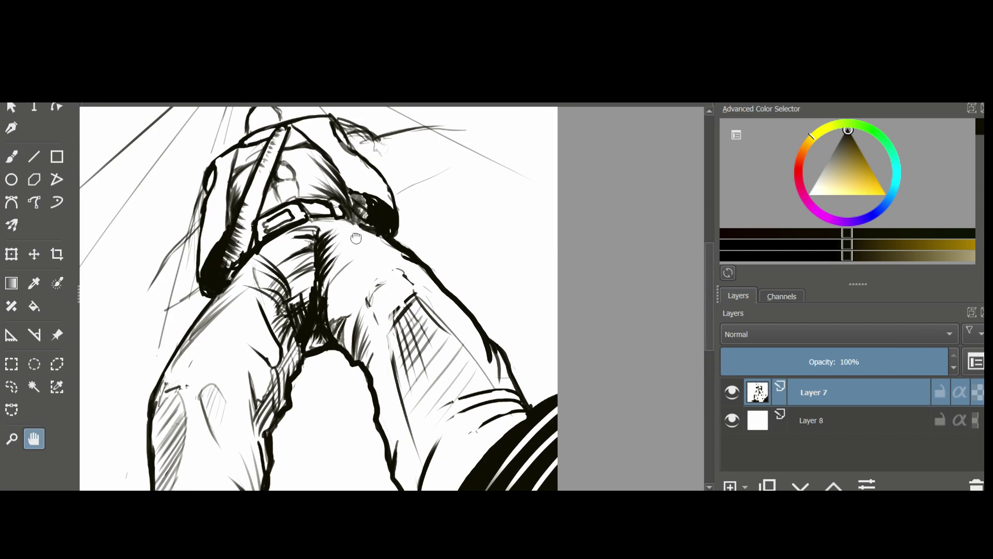
{"action": "left_click_drag", "start_coordinate": [354, 237], "coordinate": [405, 373]}
{"action": "left_click_drag", "start_coordinate": [246, 363], "coordinate": [215, 389]}
{"action": "left_click_drag", "start_coordinate": [248, 420], "coordinate": [197, 426]}
{"action": "left_click_drag", "start_coordinate": [207, 370], "coordinate": [218, 415]}
{"action": "left_click_drag", "start_coordinate": [443, 328], "coordinate": [472, 307]}
{"action": "left_click_drag", "start_coordinate": [425, 279], "coordinate": [468, 256]}
{"action": "left_click_drag", "start_coordinate": [458, 232], "coordinate": [505, 237]}
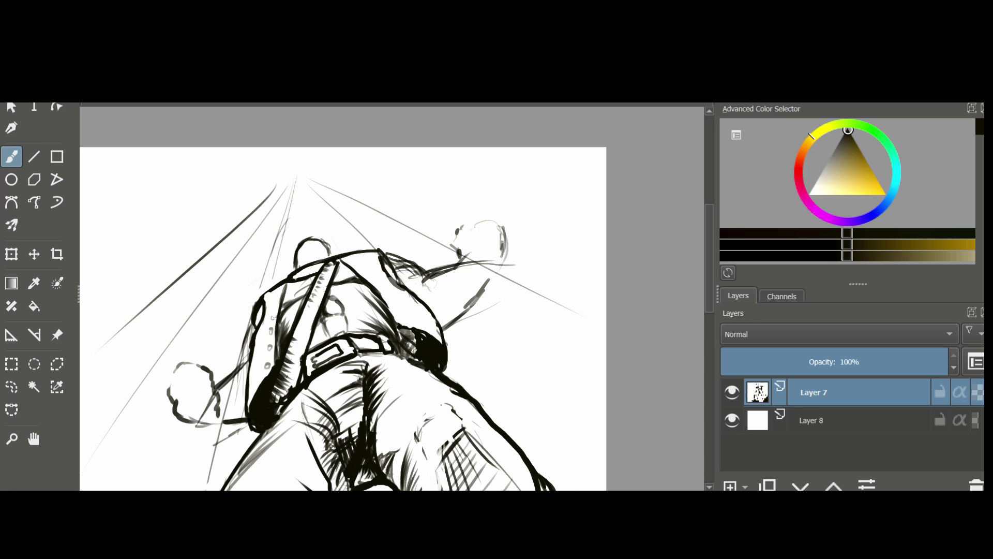
Step: Shade the right side of the vest and refine its left edge, erasing stray lines there
{"action": "left_click_drag", "start_coordinate": [417, 305], "coordinate": [442, 341]}
{"action": "left_click_drag", "start_coordinate": [254, 324], "coordinate": [243, 357]}
{"action": "key", "text": "e"}
{"action": "left_click_drag", "start_coordinate": [244, 362], "coordinate": [226, 404]}
{"action": "key", "text": "e"}
Step: Refine the outlines of both arms and erase the leftover guide lines around them
{"action": "left_click_drag", "start_coordinate": [388, 259], "coordinate": [455, 269]}
{"action": "key", "text": "e"}
{"action": "left_click_drag", "start_coordinate": [498, 303], "coordinate": [455, 323]}
{"action": "left_click_drag", "start_coordinate": [494, 270], "coordinate": [466, 256]}
{"action": "left_click_drag", "start_coordinate": [244, 429], "coordinate": [215, 449]}
{"action": "scroll", "coordinate": [401, 294], "scroll_direction": "down", "scroll_amount": 1}
{"action": "mouse_move", "coordinate": [402, 293]}
{"action": "left_mouse_down"}
{"action": "mouse_move", "coordinate": [418, 247]}
{"action": "mouse_move", "coordinate": [482, 247]}
{"action": "left_mouse_up"}
{"action": "key", "text": "e"}
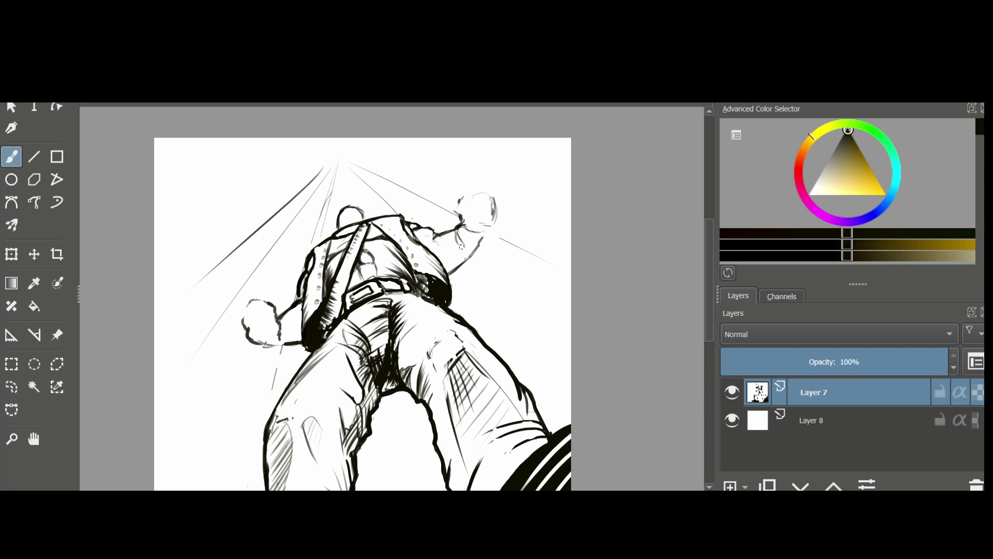
{"action": "left_click_drag", "start_coordinate": [284, 319], "coordinate": [289, 342]}
{"action": "left_click_drag", "start_coordinate": [458, 230], "coordinate": [475, 246]}
Step: Draw a row of oval holes along the diagonal strap and ink the head and shoulder outline
{"action": "scroll", "coordinate": [400, 174], "scroll_direction": "down", "scroll_amount": 3}
{"action": "scroll", "coordinate": [384, 191], "scroll_direction": "up", "scroll_amount": 6}
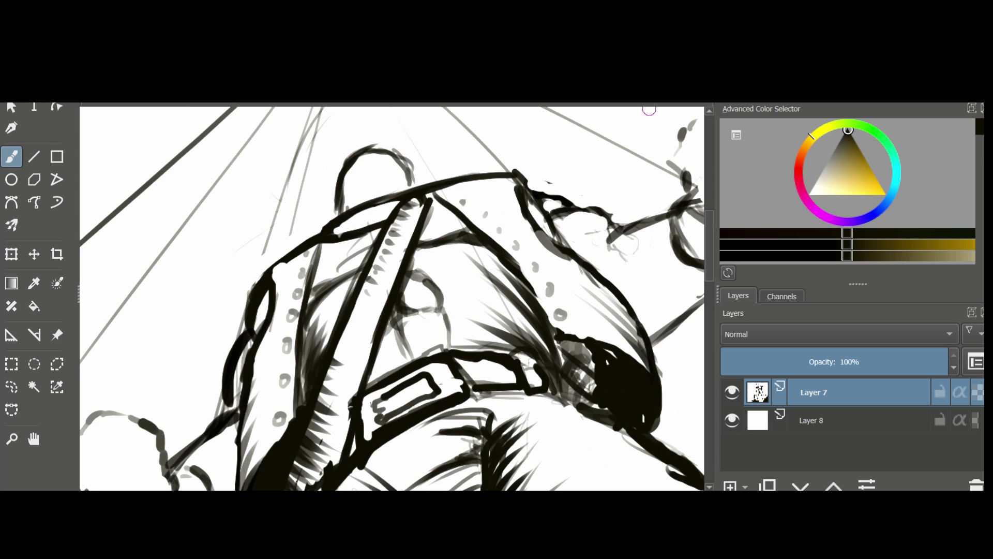
{"action": "left_click_drag", "start_coordinate": [306, 478], "coordinate": [320, 456]}
{"action": "left_click_drag", "start_coordinate": [327, 421], "coordinate": [323, 441]}
{"action": "left_click_drag", "start_coordinate": [343, 380], "coordinate": [338, 400]}
{"action": "left_click_drag", "start_coordinate": [356, 341], "coordinate": [351, 357]}
{"action": "left_click_drag", "start_coordinate": [369, 305], "coordinate": [364, 322]}
{"action": "left_click_drag", "start_coordinate": [382, 272], "coordinate": [378, 287]}
{"action": "left_click_drag", "start_coordinate": [395, 245], "coordinate": [390, 260]}
{"action": "mouse_move", "coordinate": [407, 220]}
{"action": "left_mouse_down"}
{"action": "mouse_move", "coordinate": [403, 233]}
{"action": "mouse_move", "coordinate": [331, 225]}
{"action": "left_mouse_up"}
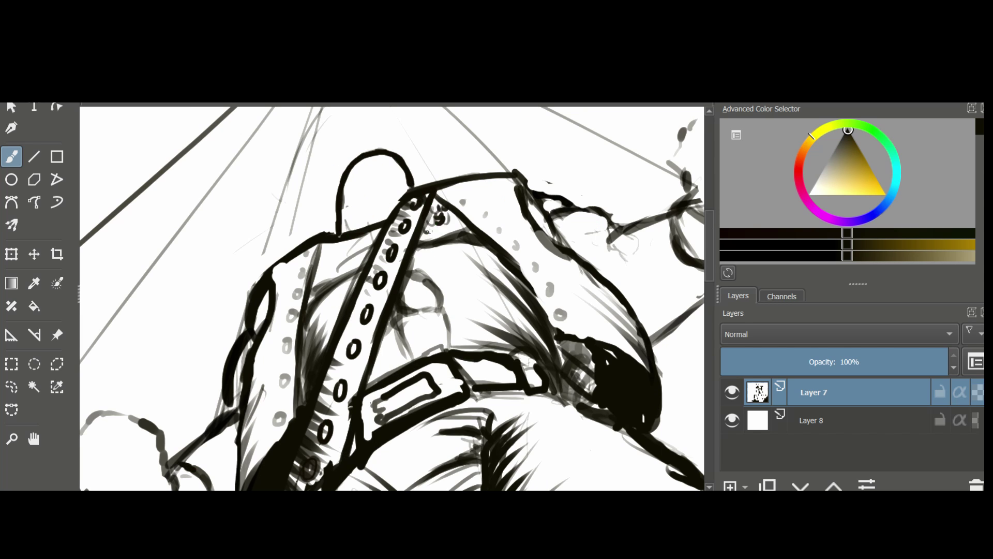
Step: Draw a shackle cuff around each wrist and start the chain links hanging from them
{"action": "scroll", "coordinate": [359, 326], "scroll_direction": "down", "scroll_amount": 3}
{"action": "mouse_move", "coordinate": [515, 357]}
{"action": "left_mouse_down"}
{"action": "mouse_move", "coordinate": [524, 261]}
{"action": "mouse_move", "coordinate": [566, 223]}
{"action": "left_mouse_up"}
{"action": "scroll", "coordinate": [355, 172], "scroll_direction": "up", "scroll_amount": 2}
{"action": "left_click_drag", "start_coordinate": [612, 248], "coordinate": [600, 266]}
{"action": "left_click_drag", "start_coordinate": [283, 408], "coordinate": [294, 403]}
{"action": "mouse_move", "coordinate": [259, 440]}
{"action": "left_mouse_down"}
{"action": "mouse_move", "coordinate": [261, 456]}
{"action": "mouse_move", "coordinate": [264, 449]}
{"action": "left_mouse_up"}
{"action": "left_click_drag", "start_coordinate": [266, 388], "coordinate": [274, 446]}
{"action": "mouse_move", "coordinate": [613, 206]}
{"action": "left_mouse_down"}
{"action": "mouse_move", "coordinate": [604, 233]}
{"action": "mouse_move", "coordinate": [672, 210]}
{"action": "left_mouse_up"}
{"action": "left_click_drag", "start_coordinate": [618, 199], "coordinate": [675, 208]}
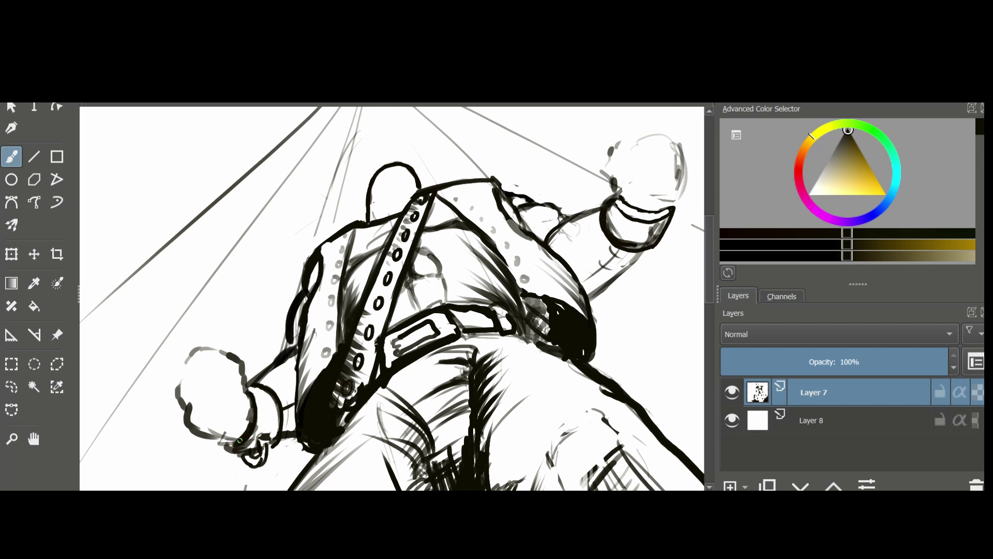
{"action": "mouse_move", "coordinate": [608, 206]}
{"action": "left_mouse_down"}
{"action": "mouse_move", "coordinate": [635, 242]}
{"action": "mouse_move", "coordinate": [663, 221]}
{"action": "mouse_move", "coordinate": [632, 248]}
{"action": "left_mouse_up"}
{"action": "left_click_drag", "start_coordinate": [647, 251], "coordinate": [660, 238]}
{"action": "scroll", "coordinate": [667, 300], "scroll_direction": "down", "scroll_amount": 3}
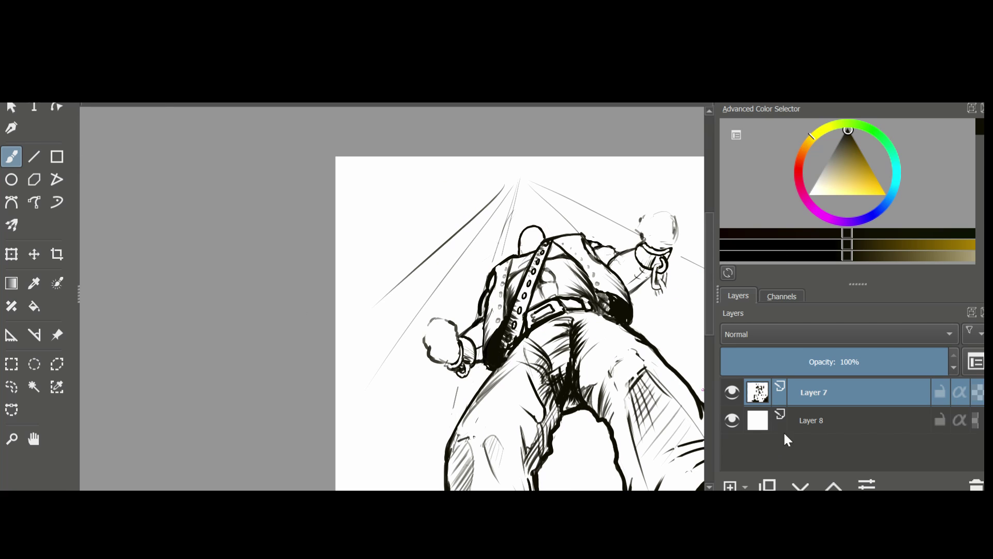
Step: Add a new layer on top and draw a black studded strap around the right thigh
{"action": "left_click", "coordinate": [730, 486]}
{"action": "key", "text": "space"}
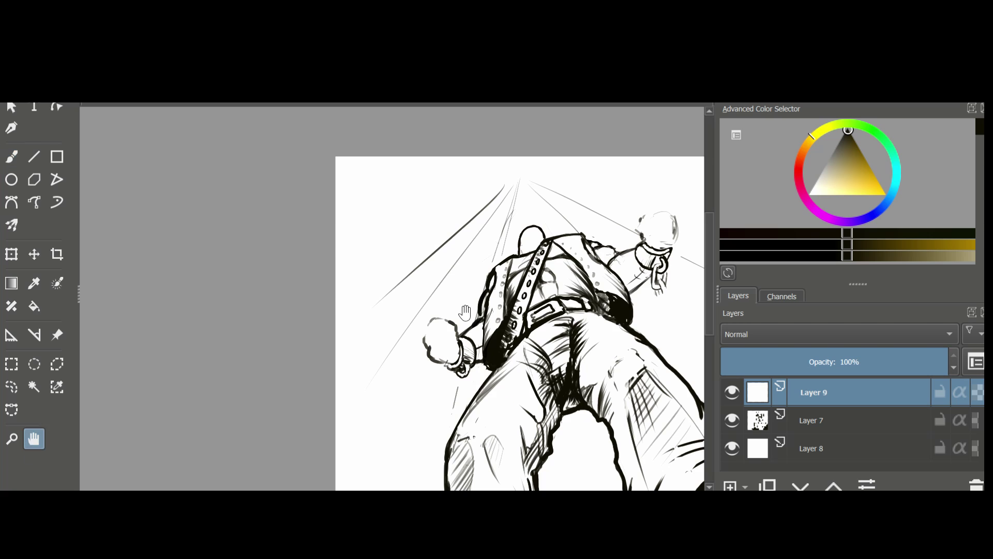
{"action": "mouse_move", "coordinate": [585, 375]}
{"action": "left_mouse_down"}
{"action": "mouse_move", "coordinate": [397, 292]}
{"action": "mouse_move", "coordinate": [453, 255]}
{"action": "mouse_move", "coordinate": [395, 292]}
{"action": "mouse_move", "coordinate": [448, 249]}
{"action": "mouse_move", "coordinate": [477, 272]}
{"action": "left_mouse_up"}
{"action": "key", "text": "e"}
{"action": "left_click", "coordinate": [394, 295]}
{"action": "left_click", "coordinate": [398, 287]}
{"action": "left_click", "coordinate": [403, 280]}
{"action": "left_click", "coordinate": [409, 273]}
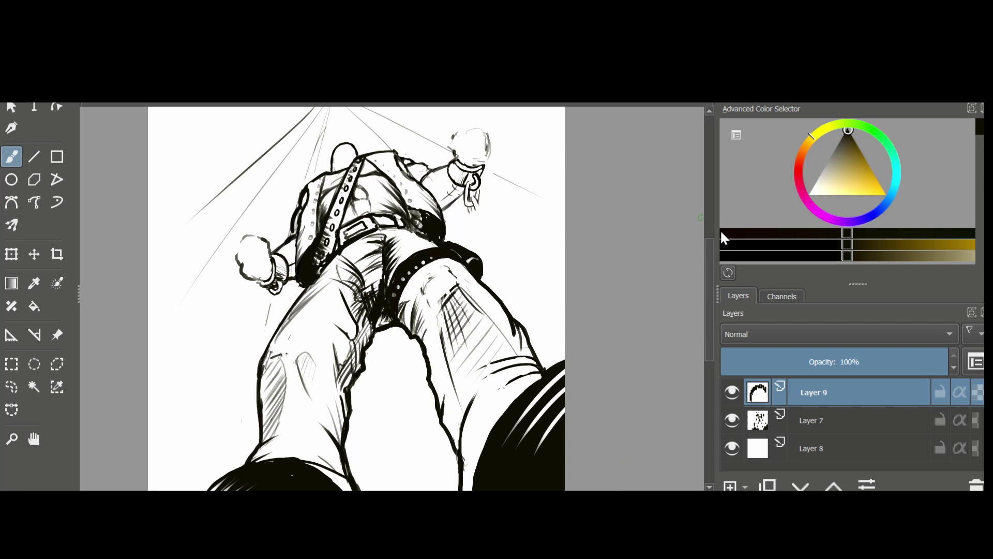
Step: Shade the right side of the abdomen with cross-hatching
{"action": "key", "text": "space"}
{"action": "left_click_drag", "start_coordinate": [484, 108], "coordinate": [522, 116]}
{"action": "mouse_move", "coordinate": [419, 194]}
{"action": "left_mouse_down"}
{"action": "mouse_move", "coordinate": [406, 207]}
{"action": "mouse_move", "coordinate": [414, 219]}
{"action": "left_mouse_up"}
{"action": "mouse_move", "coordinate": [396, 218]}
{"action": "left_mouse_down"}
{"action": "mouse_move", "coordinate": [378, 232]}
{"action": "mouse_move", "coordinate": [398, 224]}
{"action": "left_mouse_up"}
{"action": "left_click_drag", "start_coordinate": [421, 214], "coordinate": [416, 223]}
{"action": "left_click_drag", "start_coordinate": [432, 224], "coordinate": [429, 228]}
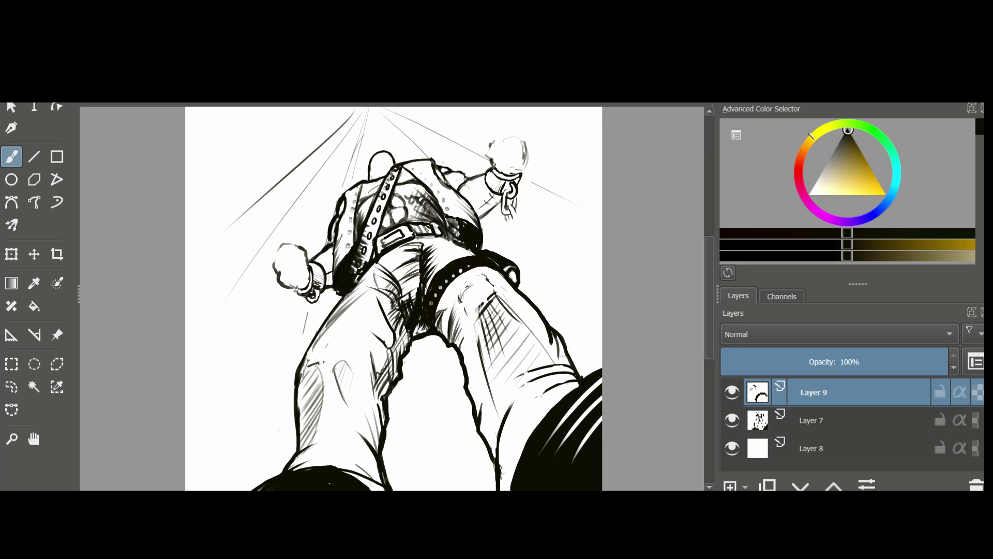
Step: Sketch a broken chain link below the right wrist and add details to the head and left fist
{"action": "left_click_drag", "start_coordinate": [509, 221], "coordinate": [525, 234]}
{"action": "mouse_move", "coordinate": [522, 227]}
{"action": "left_mouse_down"}
{"action": "mouse_move", "coordinate": [533, 235]}
{"action": "mouse_move", "coordinate": [547, 210]}
{"action": "left_mouse_up"}
{"action": "left_click_drag", "start_coordinate": [532, 228], "coordinate": [544, 221]}
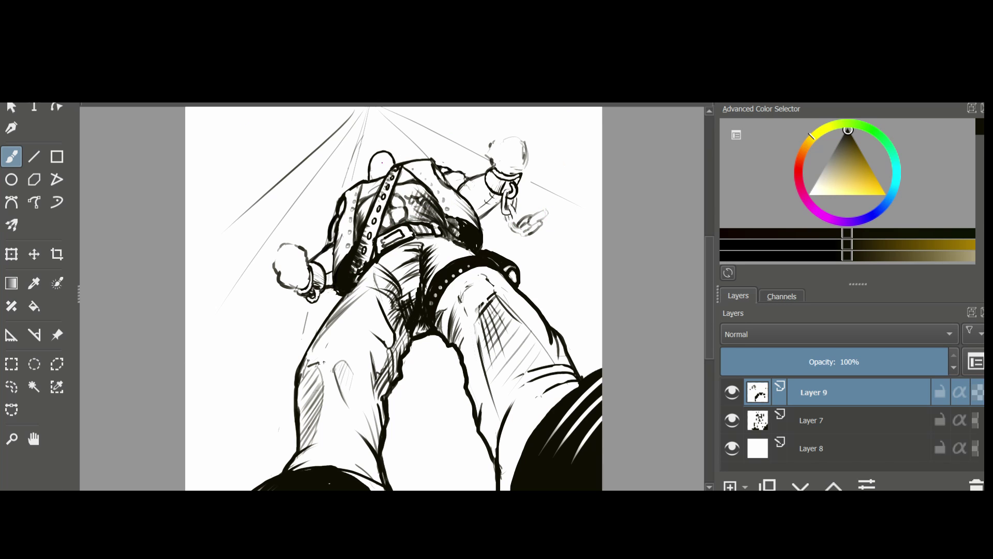
{"action": "left_click_drag", "start_coordinate": [382, 161], "coordinate": [387, 170]}
{"action": "mouse_move", "coordinate": [290, 243]}
{"action": "left_mouse_down"}
{"action": "mouse_move", "coordinate": [275, 267]}
{"action": "mouse_move", "coordinate": [282, 238]}
{"action": "left_mouse_up"}
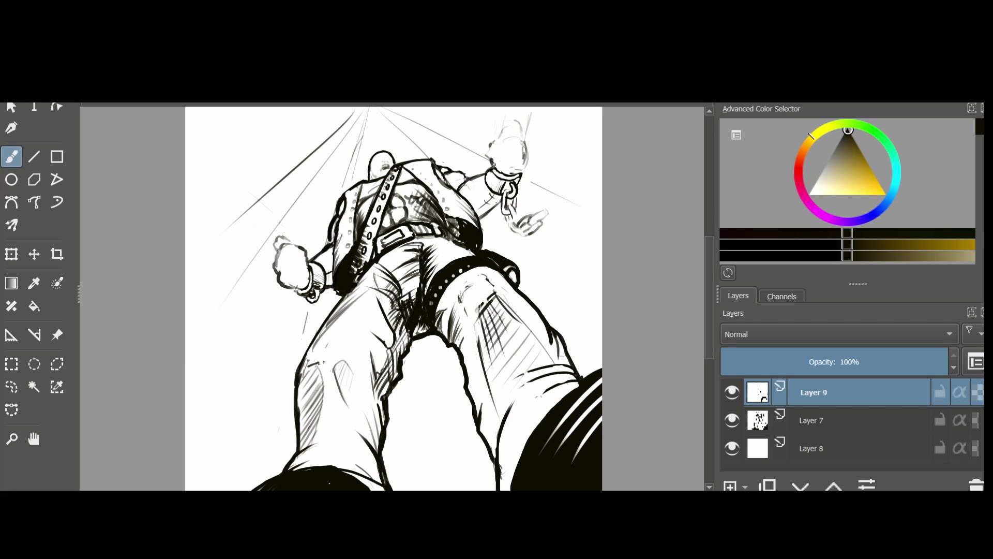
{"action": "left_click_drag", "start_coordinate": [259, 171], "coordinate": [287, 200]}
{"action": "left_click_drag", "start_coordinate": [239, 192], "coordinate": [291, 239]}
{"action": "key", "text": "ctrl+z"}
{"action": "key", "text": "ctrl+z"}
{"action": "key", "text": "ctrl+z"}
{"action": "key", "text": "ctrl+z"}
Step: Sketch chain links below the left wrist and fill a slanted black ground area between the boots
{"action": "left_click_drag", "start_coordinate": [306, 298], "coordinate": [319, 317]}
{"action": "left_click_drag", "start_coordinate": [307, 317], "coordinate": [324, 326]}
{"action": "scroll", "coordinate": [243, 288], "scroll_direction": "down", "scroll_amount": 1}
{"action": "mouse_move", "coordinate": [372, 444]}
{"action": "left_mouse_down"}
{"action": "mouse_move", "coordinate": [414, 435]}
{"action": "mouse_move", "coordinate": [357, 437]}
{"action": "left_mouse_up"}
Step: Check the contents of Layer 9 and Layer 7, and draw bold perspective lines from the vanishing point on Layer 8
{"action": "left_click", "coordinate": [731, 392]}
{"action": "left_click", "coordinate": [732, 392]}
{"action": "left_click", "coordinate": [732, 420]}
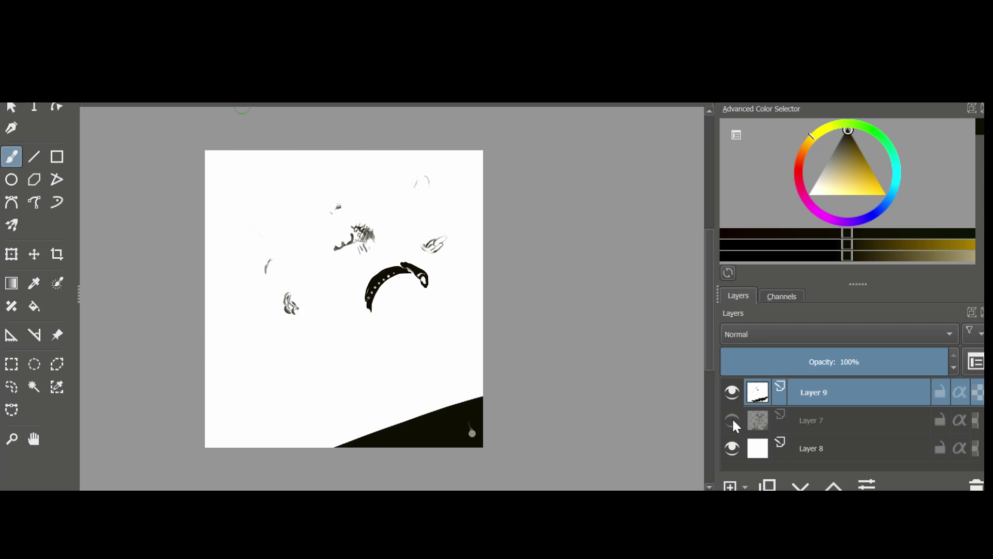
{"action": "left_click", "coordinate": [733, 420]}
{"action": "left_click", "coordinate": [814, 448]}
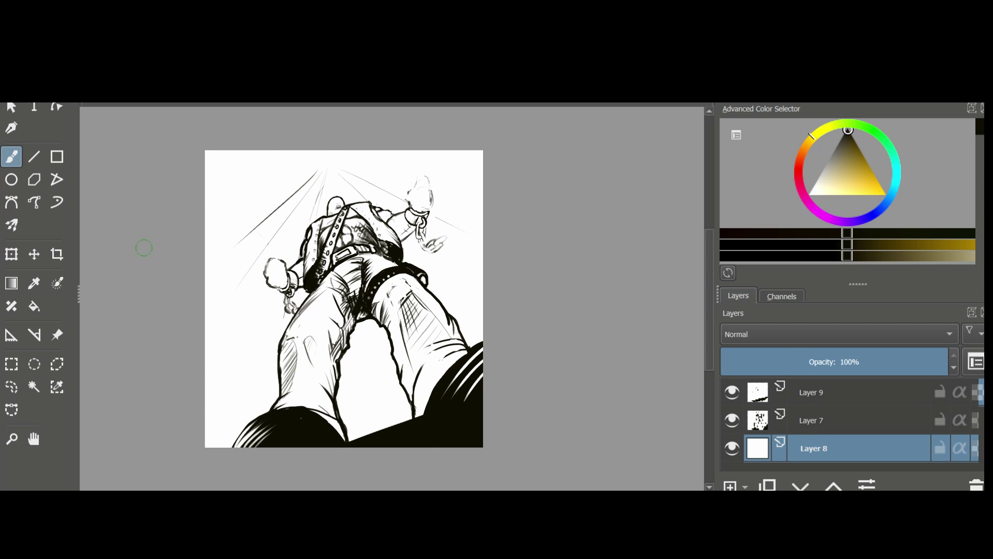
{"action": "left_click", "coordinate": [11, 439]}
{"action": "left_click_drag", "start_coordinate": [288, 164], "coordinate": [436, 355]}
{"action": "left_click", "coordinate": [11, 156]}
{"action": "left_click_drag", "start_coordinate": [88, 437], "coordinate": [324, 107]}
{"action": "left_click_drag", "start_coordinate": [94, 312], "coordinate": [321, 108]}
{"action": "left_click_drag", "start_coordinate": [304, 213], "coordinate": [324, 111]}
{"action": "mouse_move", "coordinate": [326, 108]}
{"action": "left_mouse_down"}
{"action": "mouse_move", "coordinate": [397, 170]}
{"action": "mouse_move", "coordinate": [633, 263]}
{"action": "left_mouse_up"}
{"action": "left_click_drag", "start_coordinate": [393, 166], "coordinate": [618, 403]}
Step: Add radiating perspective lines across the ground and background around the legs on Layer 8
{"action": "key", "text": "ctrl+minus"}
{"action": "key", "text": "ctrl+minus"}
{"action": "key", "text": "ctrl+minus"}
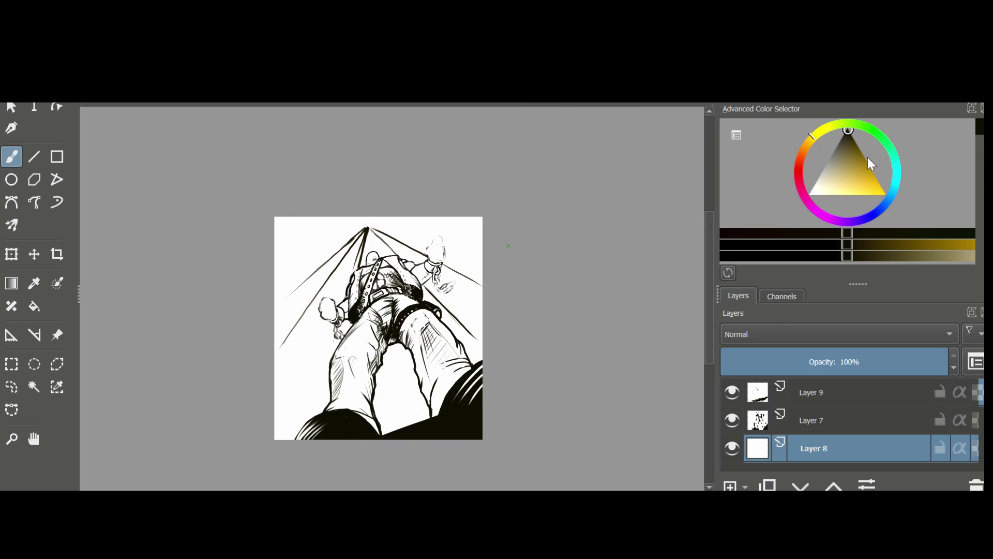
{"action": "key", "text": "plus"}
{"action": "key", "text": "plus"}
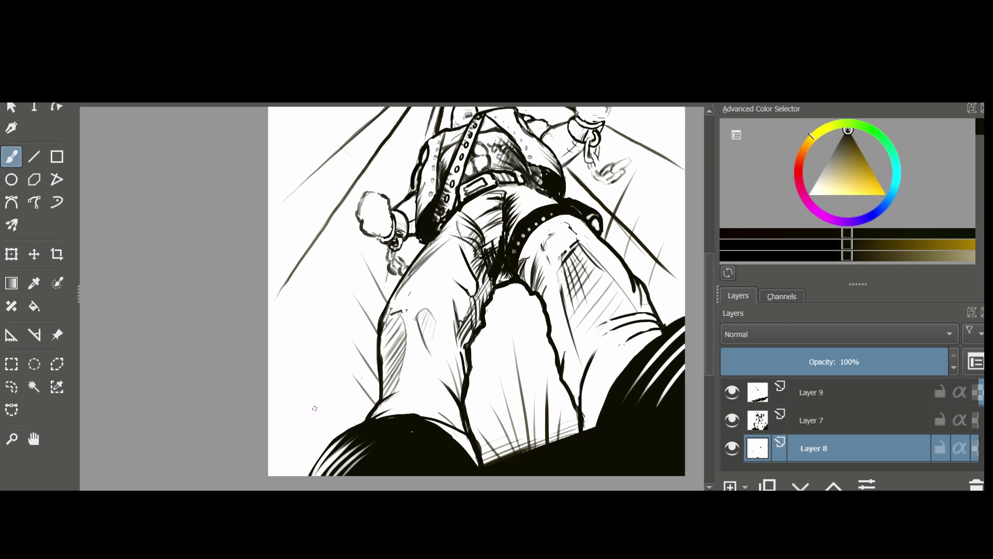
{"action": "key", "text": "minus"}
{"action": "key", "text": "minus"}
{"action": "key", "text": "plus"}
{"action": "key", "text": "plus"}
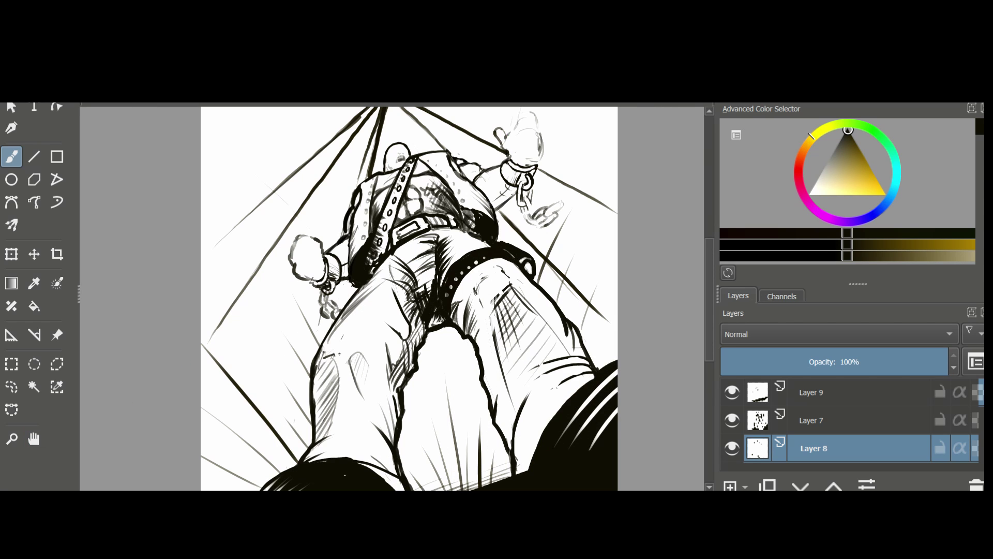
Step: Redraw the raised hand with separate fingers, a thumb and palm creases above the shackled wrist
{"action": "scroll", "coordinate": [485, 305], "scroll_direction": "up", "scroll_amount": 1}
{"action": "mouse_move", "coordinate": [515, 126]}
{"action": "left_mouse_down"}
{"action": "mouse_move", "coordinate": [513, 141]}
{"action": "mouse_move", "coordinate": [535, 124]}
{"action": "left_mouse_up"}
{"action": "scroll", "coordinate": [511, 326], "scroll_direction": "down", "scroll_amount": 1}
{"action": "mouse_move", "coordinate": [541, 121]}
{"action": "left_mouse_down"}
{"action": "mouse_move", "coordinate": [550, 152]}
{"action": "mouse_move", "coordinate": [540, 168]}
{"action": "left_mouse_up"}
{"action": "left_click_drag", "start_coordinate": [524, 150], "coordinate": [543, 142]}
{"action": "left_click_drag", "start_coordinate": [522, 122], "coordinate": [524, 131]}
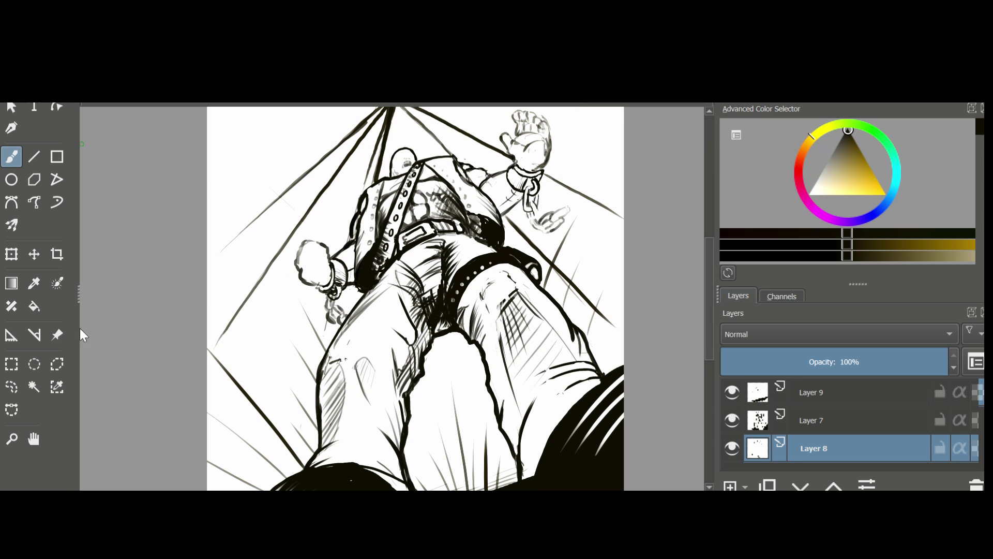
Step: Merge all layers into one, and shade the raised hand and both forearms with dark strokes
{"action": "key", "text": "ctrl+shift+e"}
{"action": "key", "text": "x"}
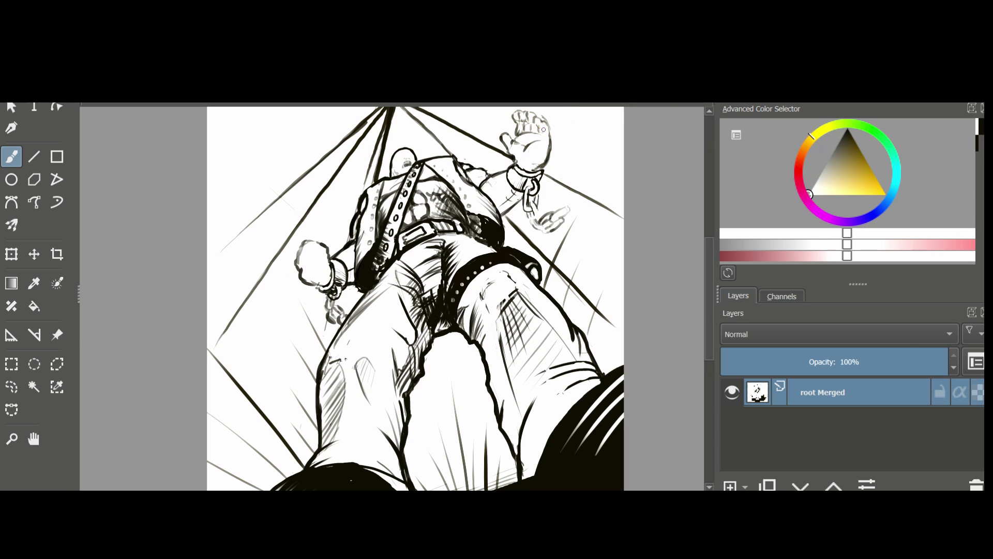
{"action": "key", "text": "x"}
{"action": "mouse_move", "coordinate": [549, 119]}
{"action": "left_mouse_down"}
{"action": "mouse_move", "coordinate": [510, 149]}
{"action": "mouse_move", "coordinate": [543, 169]}
{"action": "mouse_move", "coordinate": [497, 212]}
{"action": "mouse_move", "coordinate": [475, 180]}
{"action": "mouse_move", "coordinate": [510, 204]}
{"action": "left_mouse_up"}
{"action": "key", "text": "x"}
{"action": "key", "text": "x"}
{"action": "left_click_drag", "start_coordinate": [537, 165], "coordinate": [526, 174]}
{"action": "mouse_move", "coordinate": [353, 268]}
{"action": "left_mouse_down"}
{"action": "mouse_move", "coordinate": [350, 281]}
{"action": "mouse_move", "coordinate": [318, 283]}
{"action": "left_mouse_up"}
Step: Shade both trouser legs with dark hatching along the inner thighs, belt edge, knees and lower-leg contours
{"action": "left_click_drag", "start_coordinate": [427, 317], "coordinate": [399, 393]}
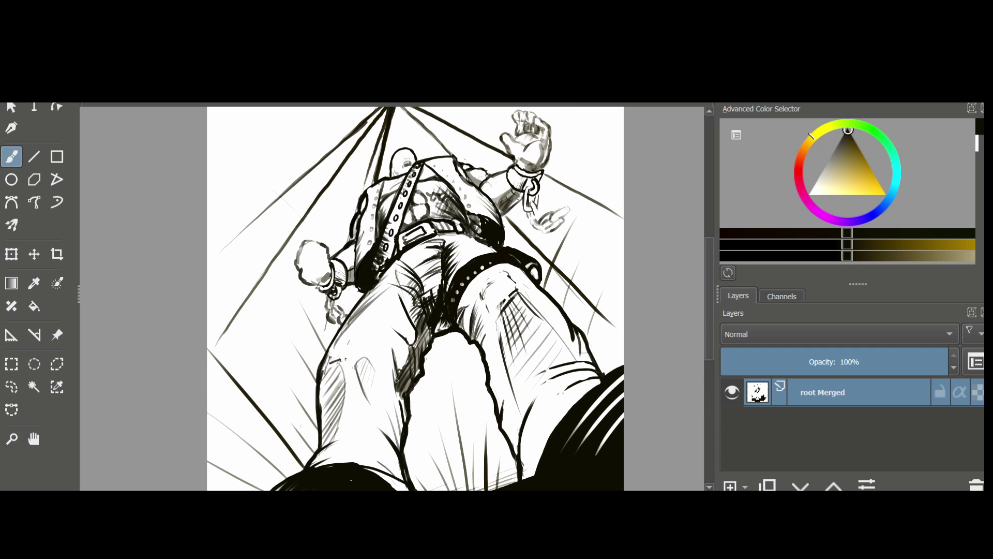
{"action": "left_click_drag", "start_coordinate": [403, 357], "coordinate": [388, 440]}
{"action": "left_click_drag", "start_coordinate": [393, 414], "coordinate": [474, 414]}
{"action": "left_click_drag", "start_coordinate": [416, 368], "coordinate": [404, 445]}
{"action": "left_click_drag", "start_coordinate": [466, 393], "coordinate": [397, 372]}
{"action": "mouse_move", "coordinate": [510, 336]}
{"action": "left_mouse_down"}
{"action": "mouse_move", "coordinate": [529, 414]}
{"action": "mouse_move", "coordinate": [527, 388]}
{"action": "left_mouse_up"}
{"action": "mouse_move", "coordinate": [489, 282]}
{"action": "left_mouse_down"}
{"action": "mouse_move", "coordinate": [505, 331]}
{"action": "mouse_move", "coordinate": [474, 306]}
{"action": "left_mouse_up"}
{"action": "mouse_move", "coordinate": [446, 244]}
{"action": "left_mouse_down"}
{"action": "mouse_move", "coordinate": [434, 276]}
{"action": "mouse_move", "coordinate": [461, 269]}
{"action": "left_mouse_up"}
{"action": "left_click_drag", "start_coordinate": [559, 411], "coordinate": [542, 454]}
{"action": "left_click_drag", "start_coordinate": [556, 385], "coordinate": [537, 455]}
{"action": "left_click_drag", "start_coordinate": [585, 357], "coordinate": [533, 450]}
{"action": "mouse_move", "coordinate": [413, 463]}
{"action": "left_mouse_down"}
{"action": "mouse_move", "coordinate": [426, 486]}
{"action": "mouse_move", "coordinate": [316, 424]}
{"action": "left_mouse_up"}
{"action": "left_click_drag", "start_coordinate": [296, 401], "coordinate": [324, 439]}
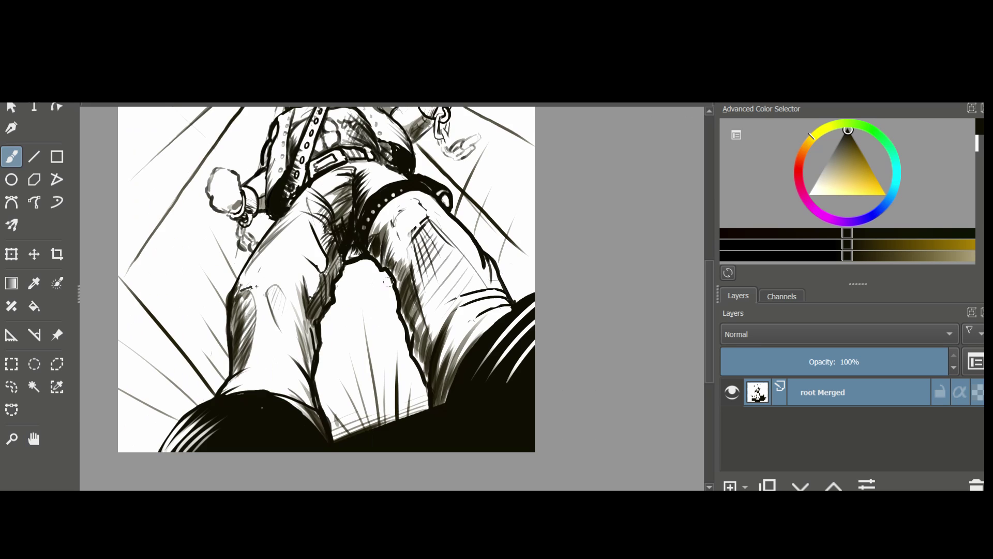
Step: Paint a thick black bat above and below the lowered fist, reaching up to the canvas edge
{"action": "scroll", "coordinate": [293, 207], "scroll_direction": "down", "scroll_amount": 1}
{"action": "left_click", "coordinate": [34, 438]}
{"action": "scroll", "coordinate": [124, 246], "scroll_direction": "up", "scroll_amount": 1}
{"action": "left_click_drag", "start_coordinate": [124, 247], "coordinate": [146, 361]}
{"action": "left_click", "coordinate": [11, 156]}
{"action": "left_click_drag", "start_coordinate": [332, 308], "coordinate": [333, 385]}
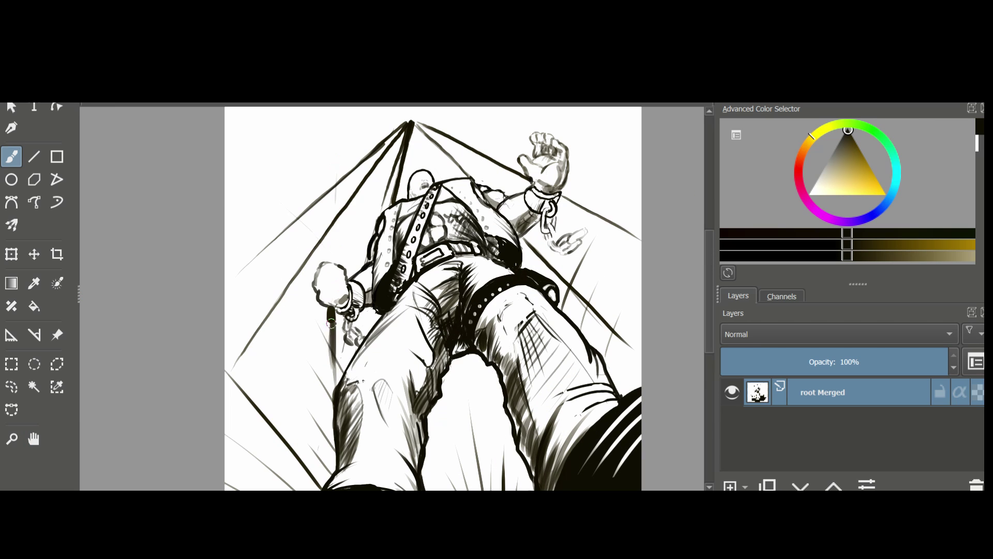
{"action": "left_click_drag", "start_coordinate": [333, 114], "coordinate": [335, 265]}
{"action": "left_click_drag", "start_coordinate": [331, 316], "coordinate": [331, 391]}
{"action": "left_click_drag", "start_coordinate": [333, 113], "coordinate": [335, 266]}
{"action": "left_click_drag", "start_coordinate": [326, 161], "coordinate": [327, 264]}
{"action": "mouse_move", "coordinate": [339, 109]}
{"action": "left_mouse_down"}
{"action": "mouse_move", "coordinate": [339, 264]}
{"action": "mouse_move", "coordinate": [326, 260]}
{"action": "left_mouse_up"}
{"action": "left_click_drag", "start_coordinate": [326, 302], "coordinate": [333, 372]}
{"action": "key", "text": "x"}
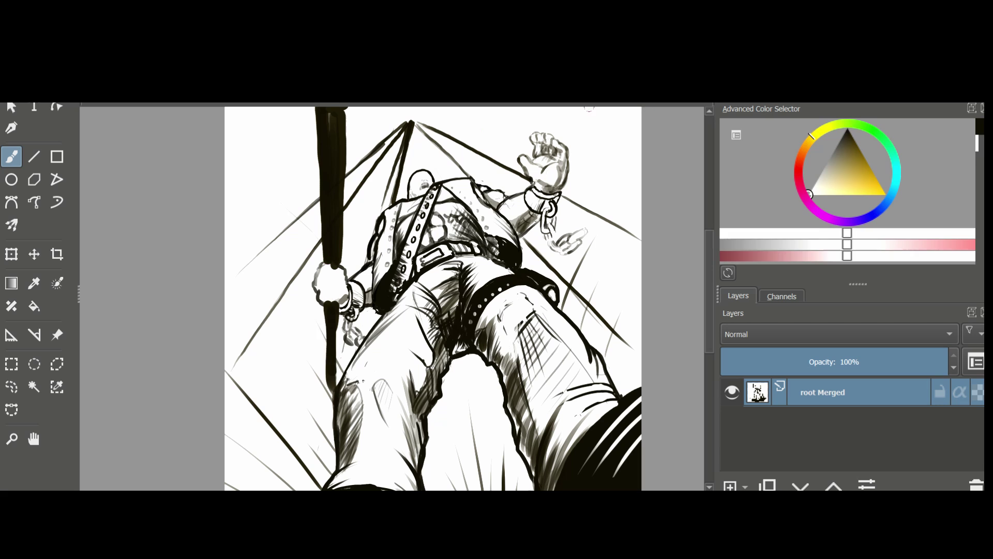
{"action": "left_click_drag", "start_coordinate": [324, 328], "coordinate": [330, 389]}
{"action": "key", "text": "x"}
{"action": "key", "text": "x"}
{"action": "mouse_move", "coordinate": [328, 349]}
{"action": "left_mouse_down"}
{"action": "mouse_move", "coordinate": [327, 376]}
{"action": "mouse_move", "coordinate": [332, 339]}
{"action": "mouse_move", "coordinate": [326, 389]}
{"action": "mouse_move", "coordinate": [329, 298]}
{"action": "left_mouse_up"}
{"action": "key", "text": "ctrl+z"}
{"action": "key", "text": "ctrl+z"}
{"action": "left_click", "coordinate": [11, 438]}
{"action": "double_click", "coordinate": [324, 397]}
{"action": "left_click", "coordinate": [11, 157]}
{"action": "left_click_drag", "start_coordinate": [337, 383], "coordinate": [338, 236]}
{"action": "key", "text": "ctrl+z"}
{"action": "key", "text": "ctrl+z"}
{"action": "scroll", "coordinate": [562, 157], "scroll_direction": "down", "scroll_amount": 2}
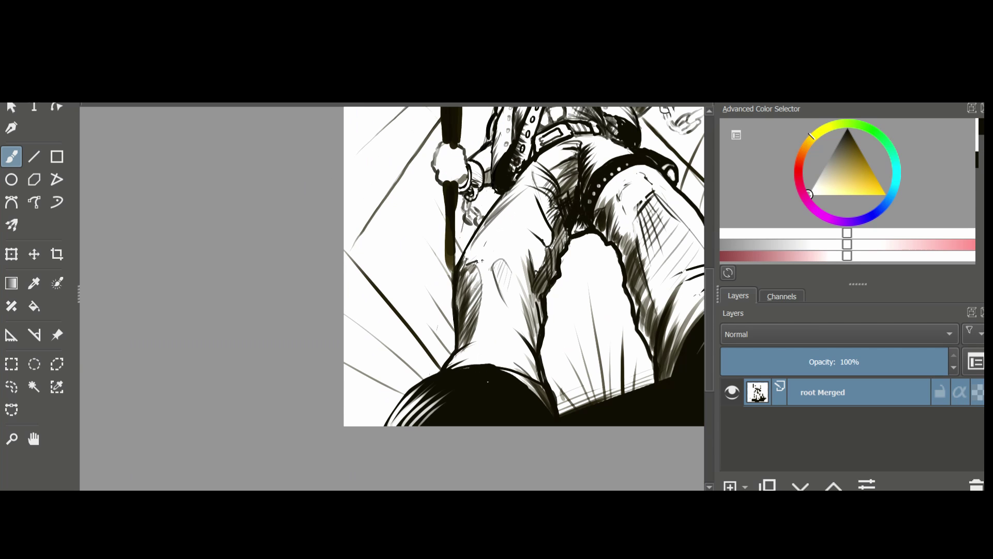
Step: Touch up the lowered fist's outline and shorten the bat's upper end with white paint
{"action": "key", "text": "x"}
{"action": "left_click_drag", "start_coordinate": [441, 152], "coordinate": [439, 161]}
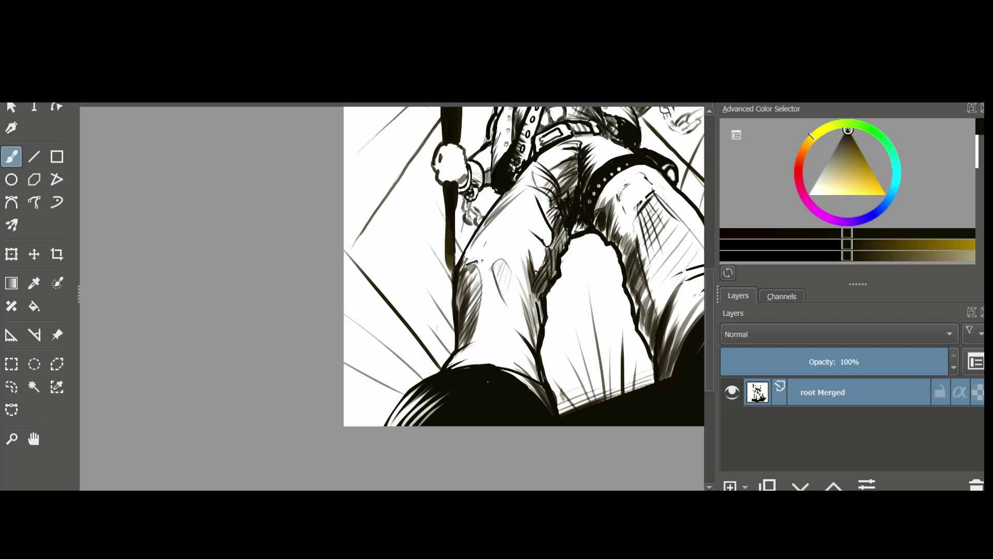
{"action": "scroll", "coordinate": [428, 251], "scroll_direction": "down", "scroll_amount": 2}
{"action": "left_click", "coordinate": [34, 438]}
{"action": "left_click", "coordinate": [11, 157]}
{"action": "left_click_drag", "start_coordinate": [398, 186], "coordinate": [398, 206]}
{"action": "left_click", "coordinate": [12, 438]}
{"action": "triple_click", "coordinate": [428, 204]}
{"action": "double_click", "coordinate": [344, 181]}
{"action": "key", "text": "x"}
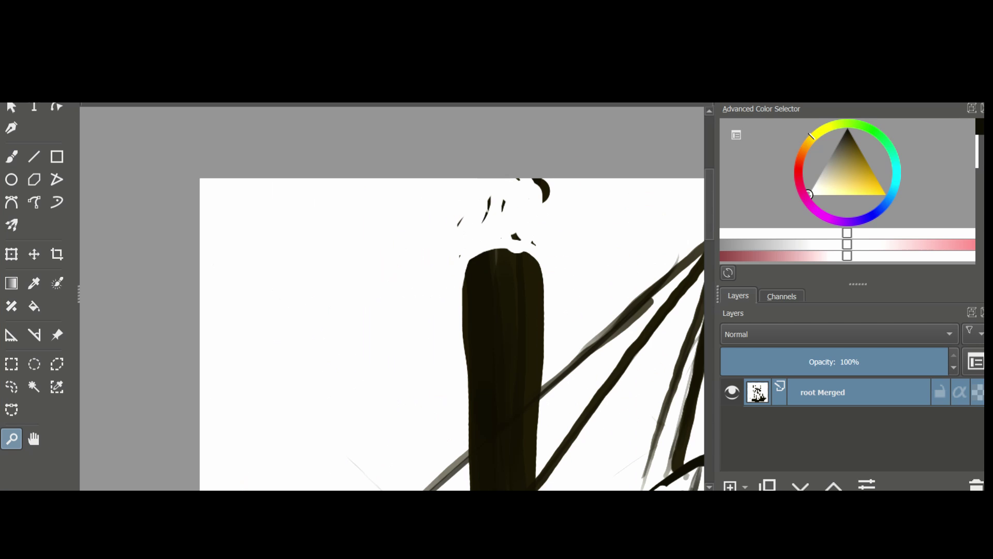
Step: Clean up the stray dark marks above the bat's shortened end with white paint
{"action": "key", "text": "b"}
{"action": "mouse_move", "coordinate": [476, 249]}
{"action": "left_mouse_down"}
{"action": "mouse_move", "coordinate": [536, 218]}
{"action": "mouse_move", "coordinate": [536, 193]}
{"action": "left_mouse_up"}
{"action": "left_click_drag", "start_coordinate": [494, 216], "coordinate": [533, 193]}
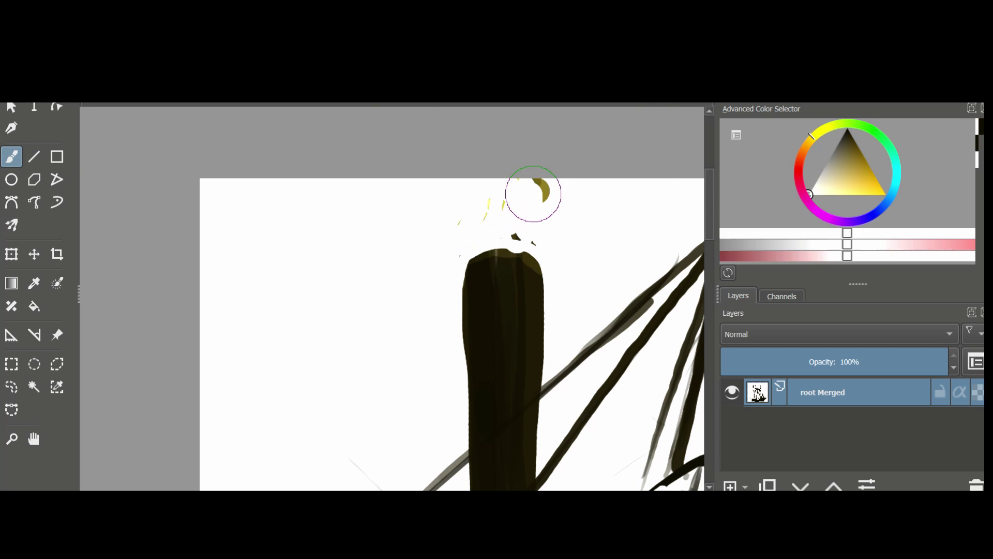
{"action": "key", "text": "ctrl+z"}
{"action": "key", "text": "ctrl+z"}
{"action": "scroll", "coordinate": [589, 285], "scroll_direction": "down", "scroll_amount": 5}
{"action": "left_click_drag", "start_coordinate": [696, 416], "coordinate": [552, 385]}
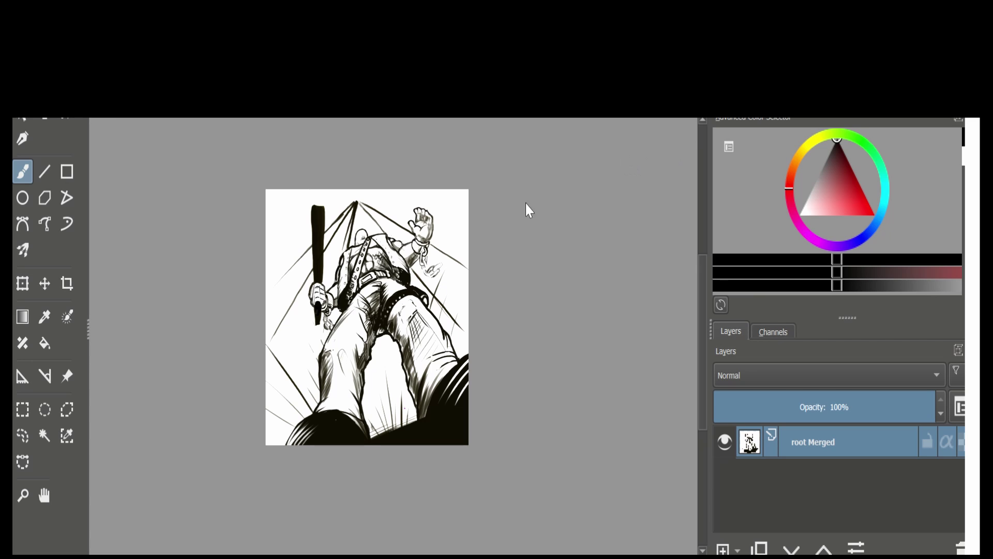
Step: Paint white over the point where the perspective lines converge above the head, using a larger brush
{"action": "scroll", "coordinate": [399, 435], "scroll_direction": "up", "scroll_amount": 4}
{"action": "key", "text": "space"}
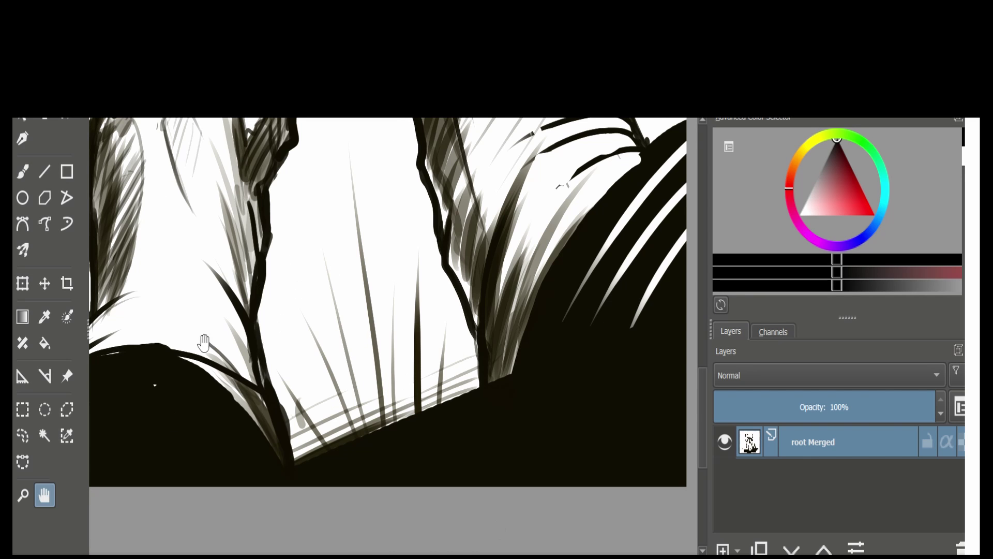
{"action": "left_click_drag", "start_coordinate": [206, 344], "coordinate": [395, 414]}
{"action": "key", "text": "b"}
{"action": "key", "text": "x"}
{"action": "left_click_drag", "start_coordinate": [259, 253], "coordinate": [329, 237]}
{"action": "mouse_move", "coordinate": [253, 260]}
{"action": "left_mouse_down"}
{"action": "mouse_move", "coordinate": [345, 244]}
{"action": "mouse_move", "coordinate": [263, 259]}
{"action": "mouse_move", "coordinate": [355, 233]}
{"action": "left_mouse_up"}
{"action": "key", "text": "]"}
{"action": "key", "text": "]"}
{"action": "key", "text": "]"}
{"action": "mouse_move", "coordinate": [279, 249]}
{"action": "left_mouse_down"}
{"action": "mouse_move", "coordinate": [279, 290]}
{"action": "mouse_move", "coordinate": [337, 257]}
{"action": "mouse_move", "coordinate": [343, 270]}
{"action": "left_mouse_up"}
Step: Draw black building roof corners at the cut ends of the perspective lines on both sides of the head
{"action": "key", "text": "x"}
{"action": "mouse_move", "coordinate": [239, 281]}
{"action": "left_mouse_down"}
{"action": "mouse_move", "coordinate": [260, 274]}
{"action": "mouse_move", "coordinate": [289, 310]}
{"action": "mouse_move", "coordinate": [264, 270]}
{"action": "mouse_move", "coordinate": [290, 311]}
{"action": "left_mouse_up"}
{"action": "key", "text": "x"}
{"action": "left_click_drag", "start_coordinate": [248, 264], "coordinate": [192, 335]}
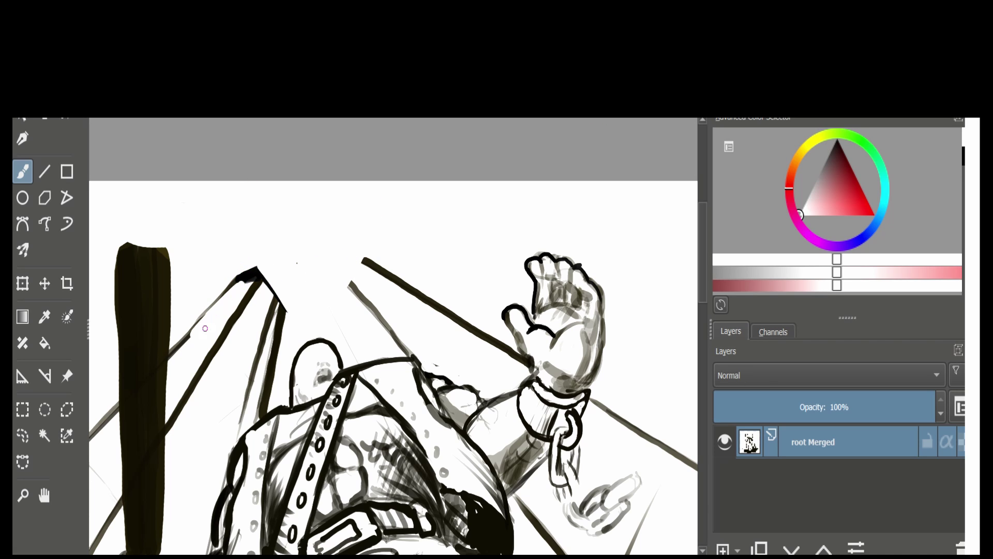
{"action": "left_click_drag", "start_coordinate": [237, 285], "coordinate": [251, 275]}
{"action": "key", "text": "x"}
{"action": "left_click_drag", "start_coordinate": [351, 288], "coordinate": [364, 257]}
{"action": "left_click_drag", "start_coordinate": [260, 270], "coordinate": [283, 306]}
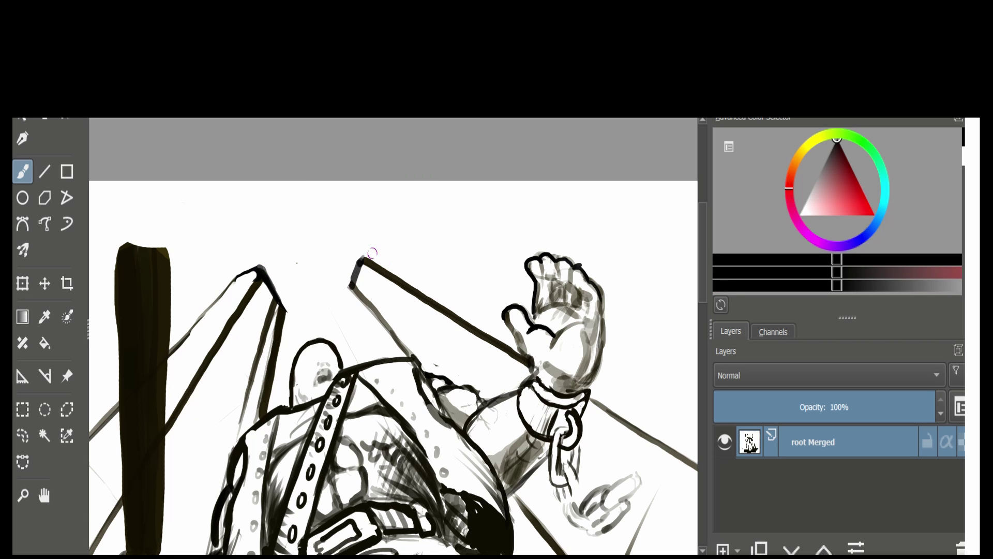
{"action": "mouse_move", "coordinate": [352, 287]}
{"action": "left_mouse_down"}
{"action": "mouse_move", "coordinate": [401, 283]}
{"action": "mouse_move", "coordinate": [353, 257]}
{"action": "left_mouse_up"}
Step: Remove the extra line inside the left building edge and draw the right building's vertical edge down to the shoulder
{"action": "key", "text": "x"}
{"action": "left_click_drag", "start_coordinate": [261, 368], "coordinate": [276, 307]}
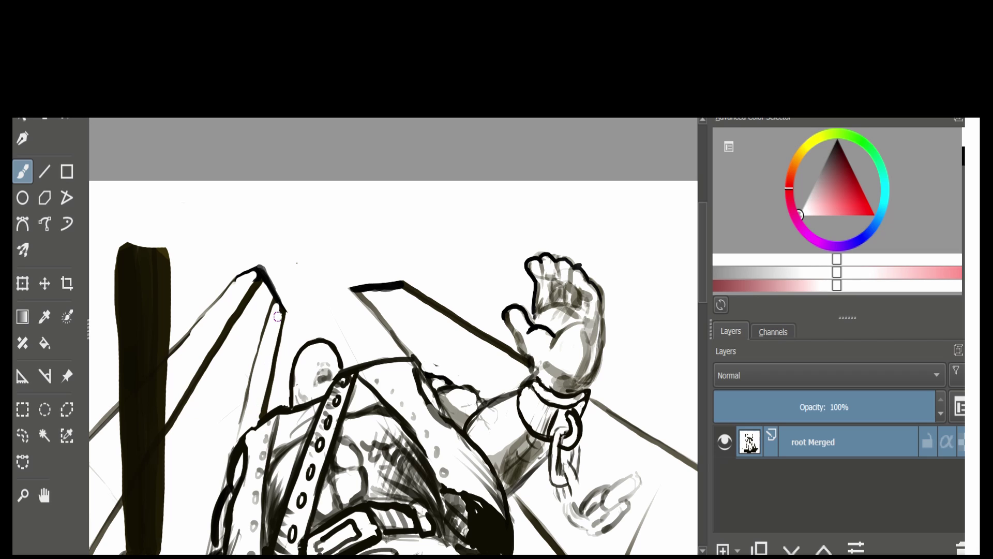
{"action": "key", "text": "x"}
{"action": "left_click_drag", "start_coordinate": [353, 291], "coordinate": [341, 356]}
{"action": "scroll", "coordinate": [434, 248], "scroll_direction": "down", "scroll_amount": 3, "text": "ctrl"}
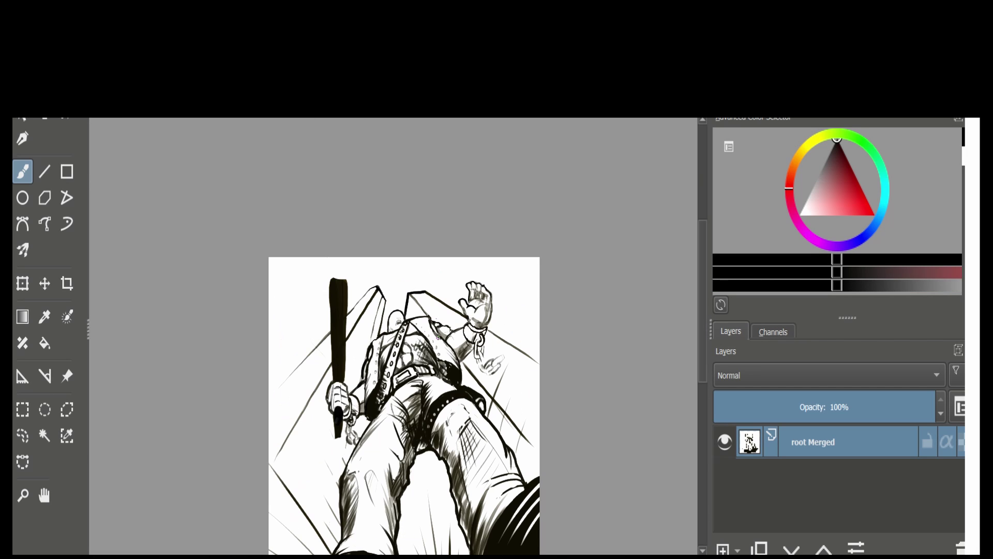
{"action": "scroll", "coordinate": [449, 343], "scroll_direction": "down", "scroll_amount": 1}
{"action": "left_click", "coordinate": [44, 495]}
{"action": "left_click_drag", "start_coordinate": [436, 457], "coordinate": [417, 350]}
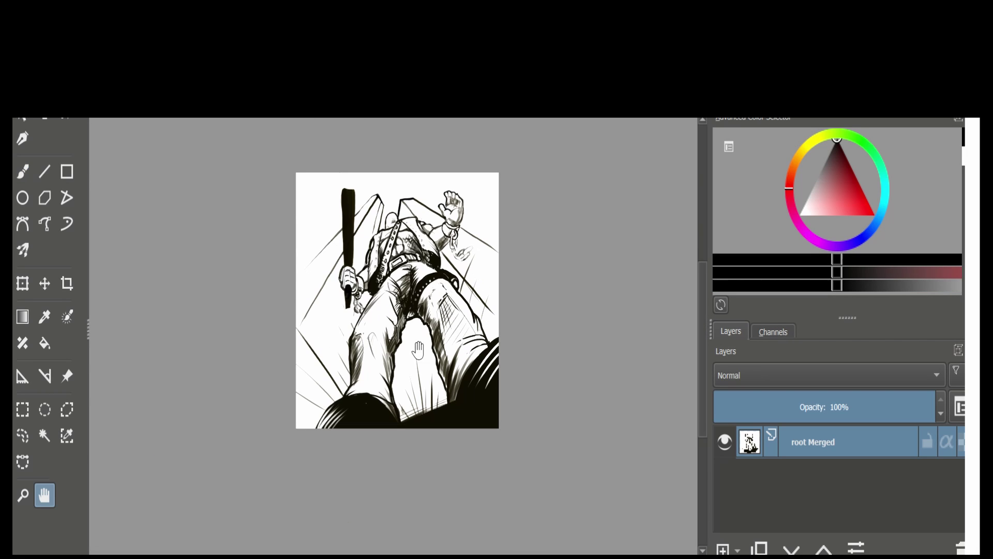
Step: Thicken the left building's roof and base lines, hatch the inner walls and draw bold lines between the legs
{"action": "left_click", "coordinate": [22, 176]}
{"action": "left_click_drag", "start_coordinate": [296, 285], "coordinate": [370, 199]}
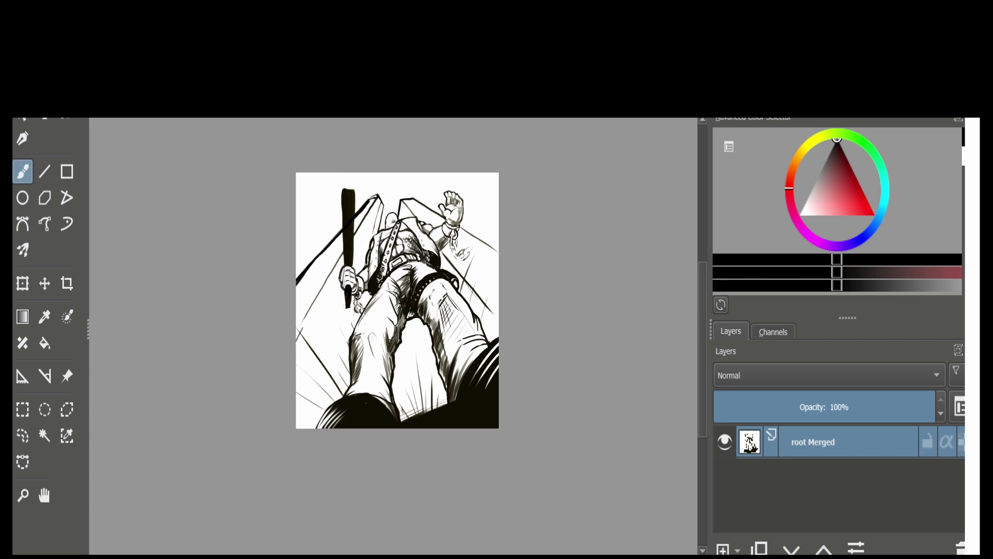
{"action": "left_click_drag", "start_coordinate": [296, 338], "coordinate": [332, 272]}
{"action": "left_click_drag", "start_coordinate": [416, 316], "coordinate": [437, 392]}
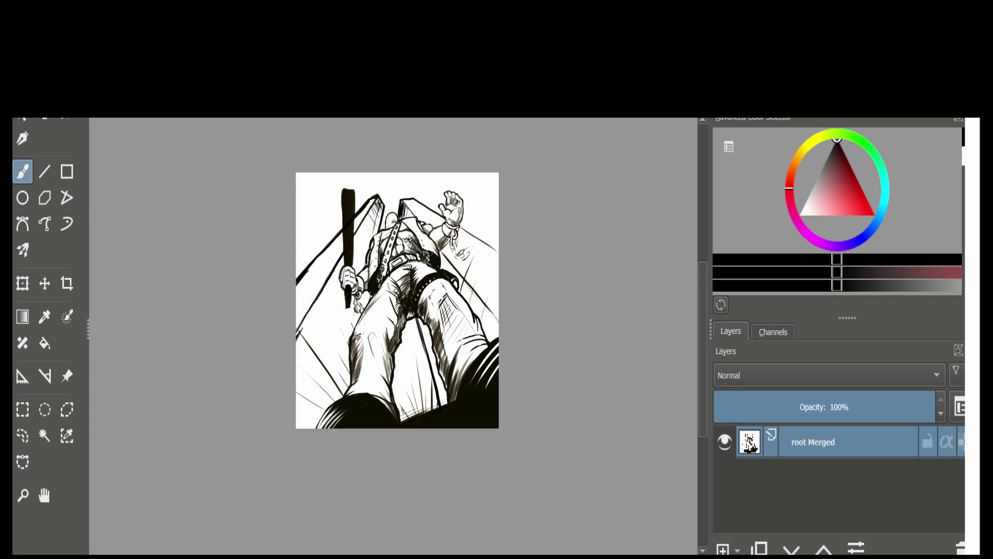
Step: Thin the left roof line with white, and strengthen the left base line and right roof line in black
{"action": "key", "text": "x"}
{"action": "left_click_drag", "start_coordinate": [367, 205], "coordinate": [357, 217]}
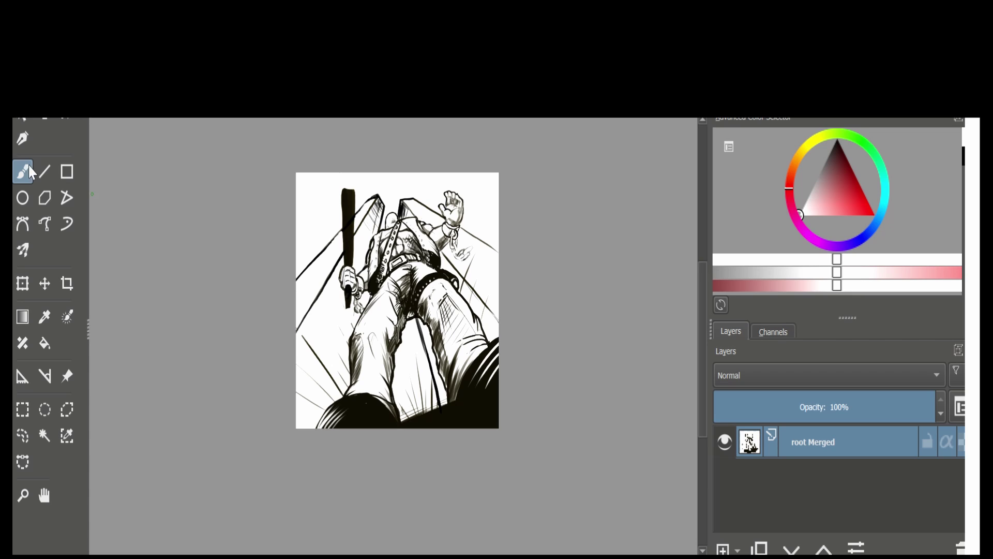
{"action": "key", "text": "x"}
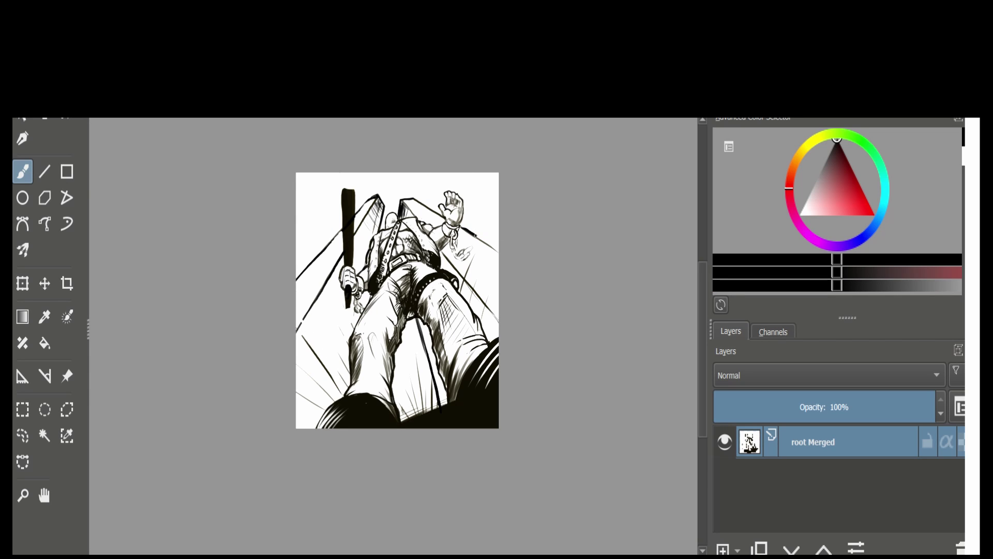
{"action": "left_click_drag", "start_coordinate": [296, 336], "coordinate": [333, 268]}
Step: Paint white over the thin radiating ground lines between the legs
{"action": "left_click", "coordinate": [45, 495]}
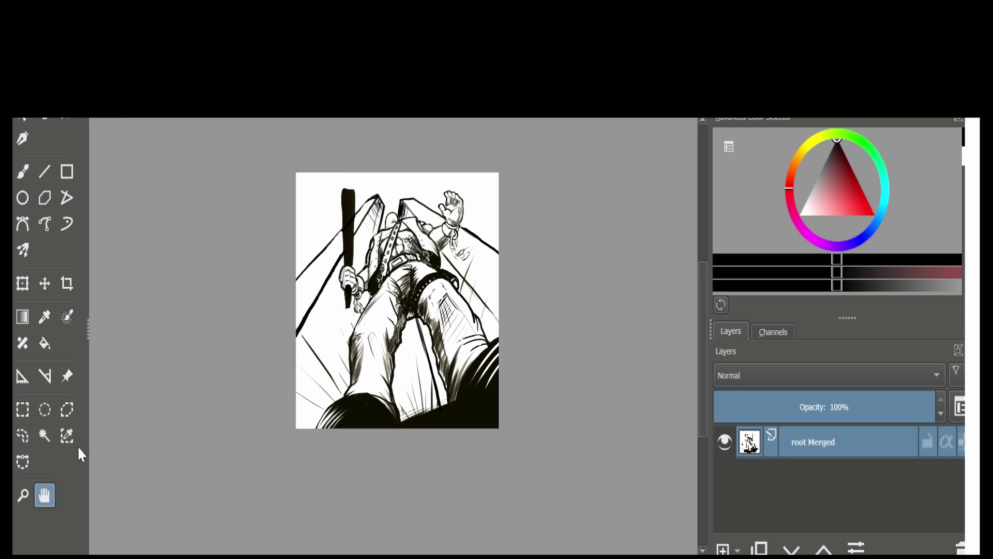
{"action": "key", "text": "x"}
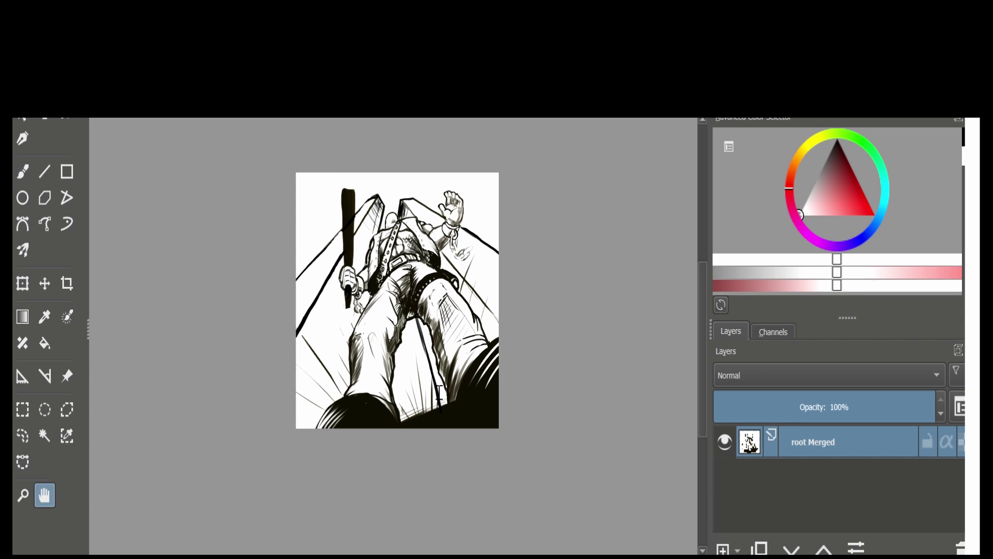
{"action": "key", "text": "b"}
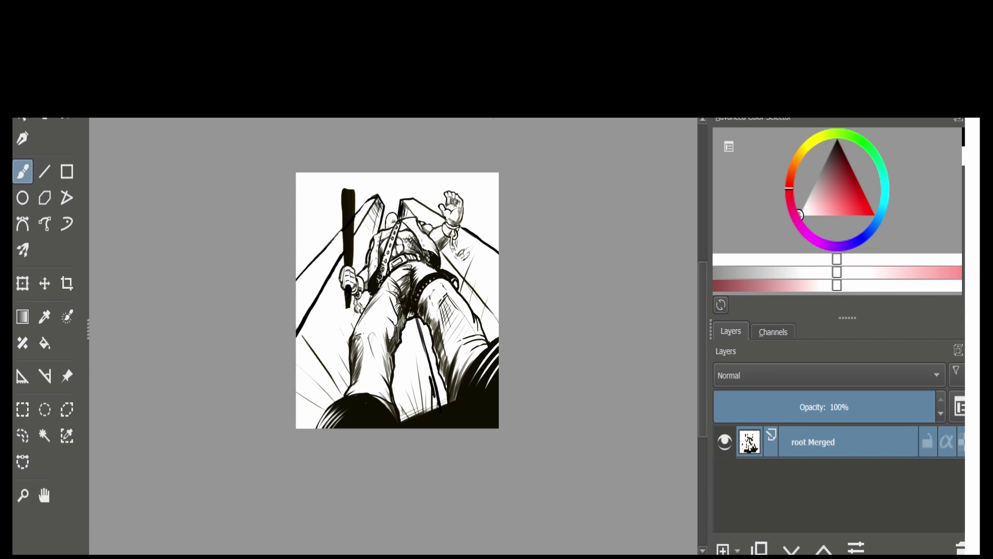
{"action": "mouse_move", "coordinate": [401, 416]}
{"action": "left_mouse_down"}
{"action": "mouse_move", "coordinate": [422, 394]}
{"action": "mouse_move", "coordinate": [431, 402]}
{"action": "mouse_move", "coordinate": [417, 376]}
{"action": "left_mouse_up"}
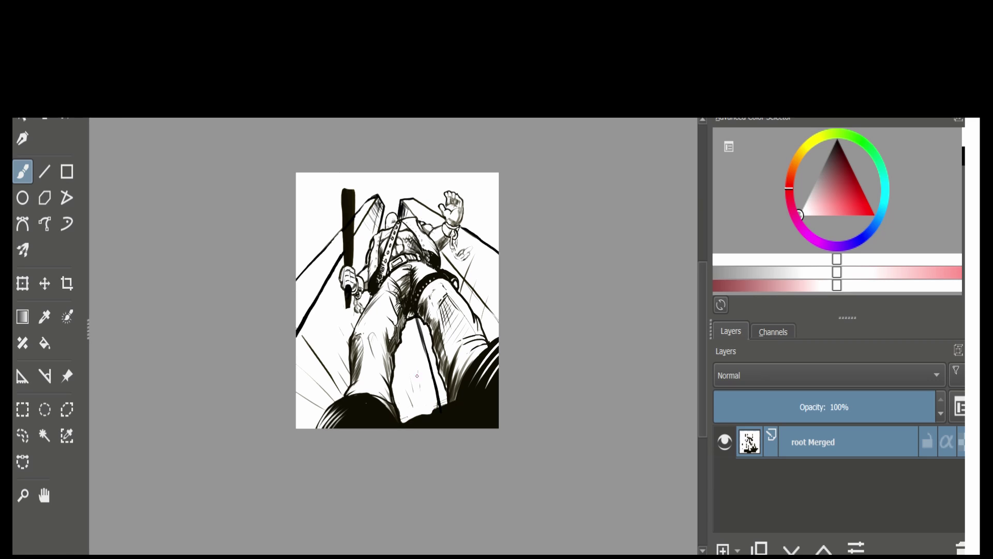
Step: Select the white sky, the gap between the legs and the lower-left ground with the Contiguous Selection tool
{"action": "left_click", "coordinate": [49, 441]}
{"action": "left_click", "coordinate": [339, 214]}
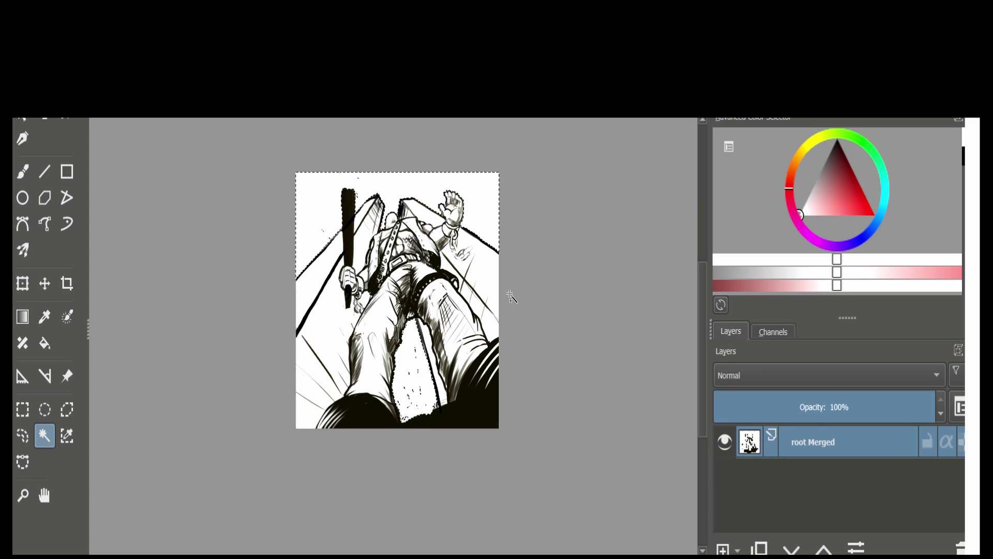
{"action": "key", "text": "b"}
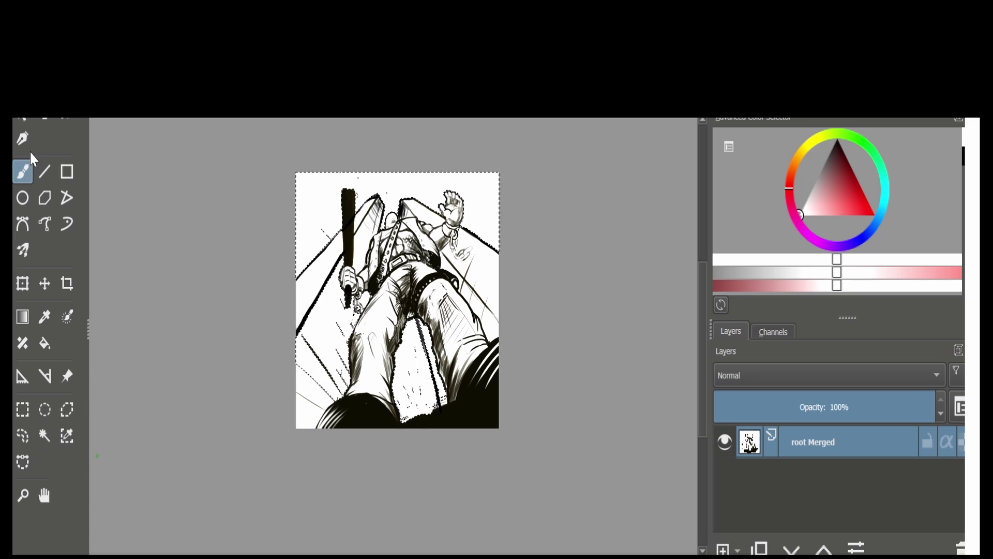
Step: Paint black radiating streaks across the selected sky, leg gap and left ground
{"action": "key", "text": "d"}
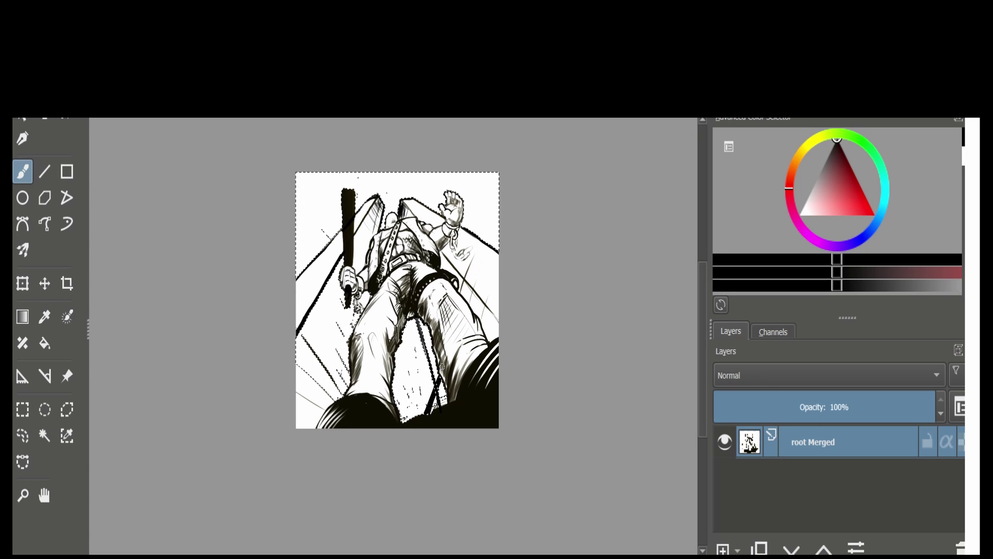
{"action": "left_click_drag", "start_coordinate": [500, 175], "coordinate": [403, 430]}
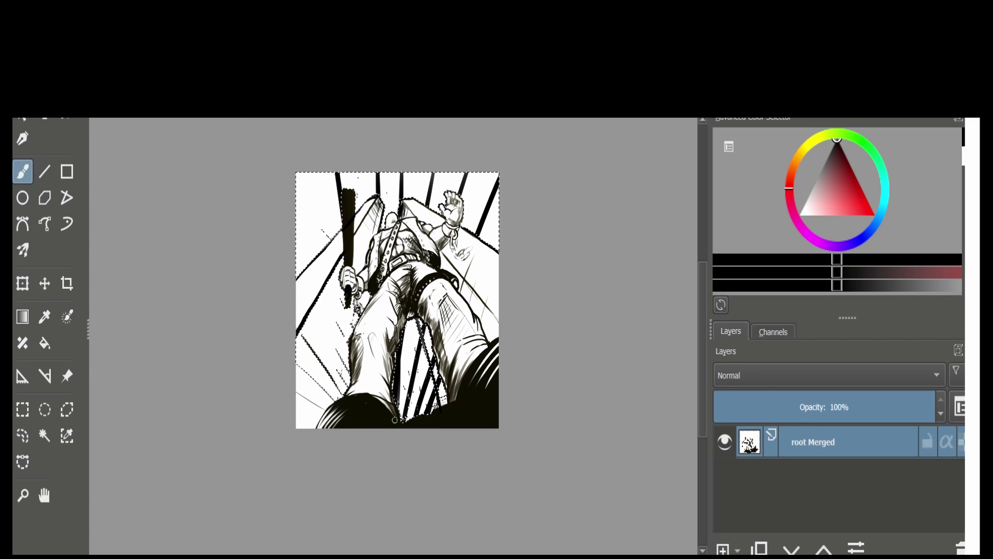
{"action": "left_click_drag", "start_coordinate": [305, 174], "coordinate": [332, 241]}
{"action": "left_click_drag", "start_coordinate": [319, 174], "coordinate": [339, 228]}
{"action": "left_click_drag", "start_coordinate": [296, 267], "coordinate": [353, 362]}
{"action": "left_click_drag", "start_coordinate": [300, 332], "coordinate": [346, 381]}
{"action": "left_click_drag", "start_coordinate": [318, 383], "coordinate": [341, 400]}
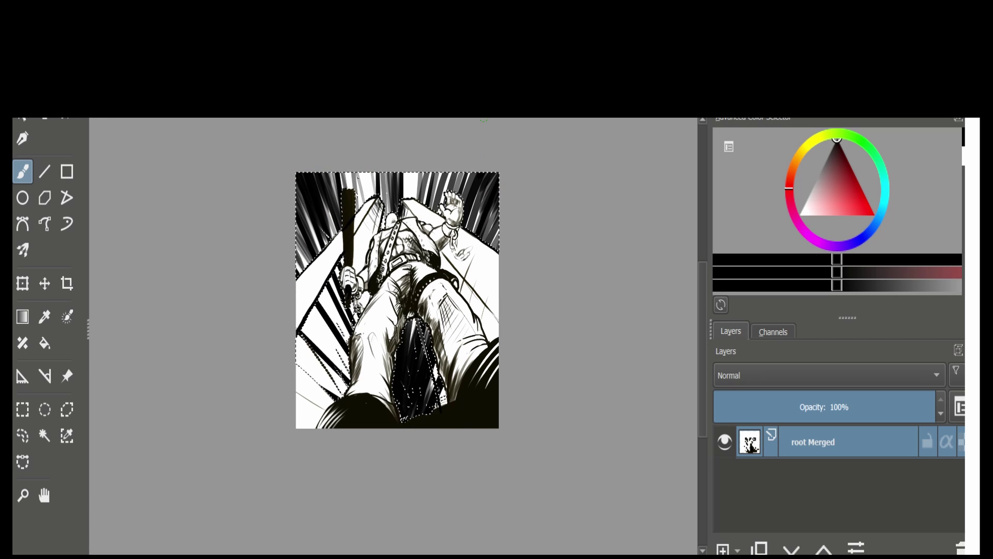
Step: Layer alternating white and black streaks over the selected leg gap, sky and lower-left ground
{"action": "key", "text": "x"}
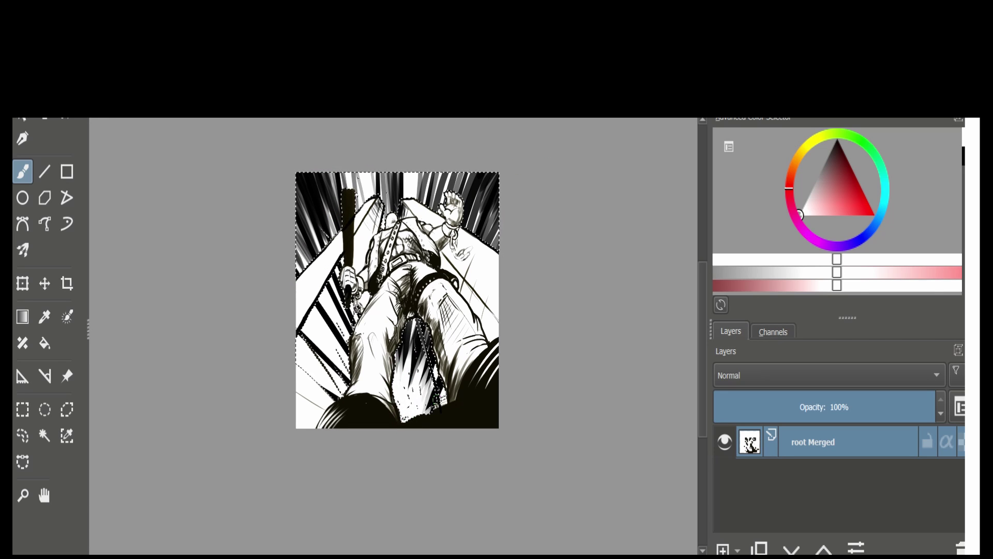
{"action": "key", "text": "x"}
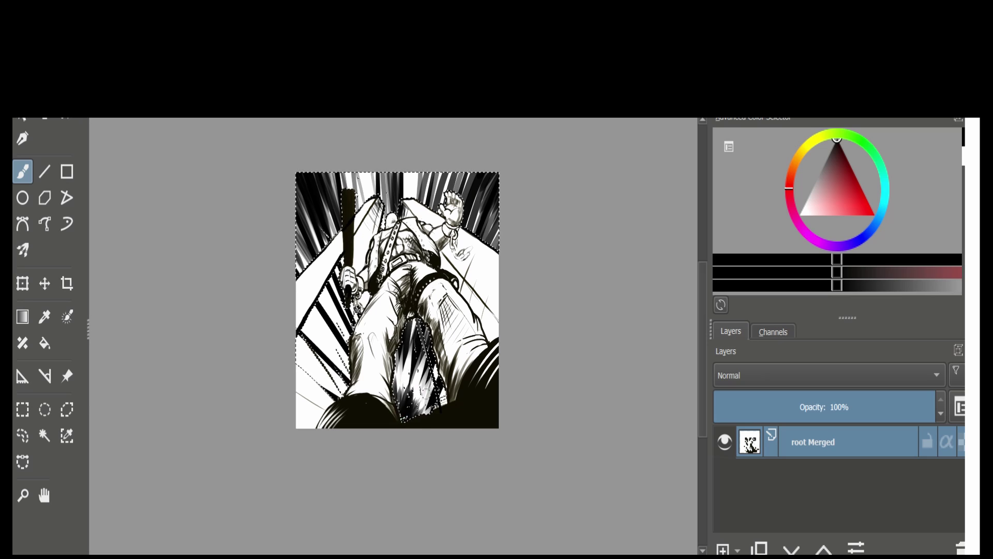
{"action": "key", "text": "x"}
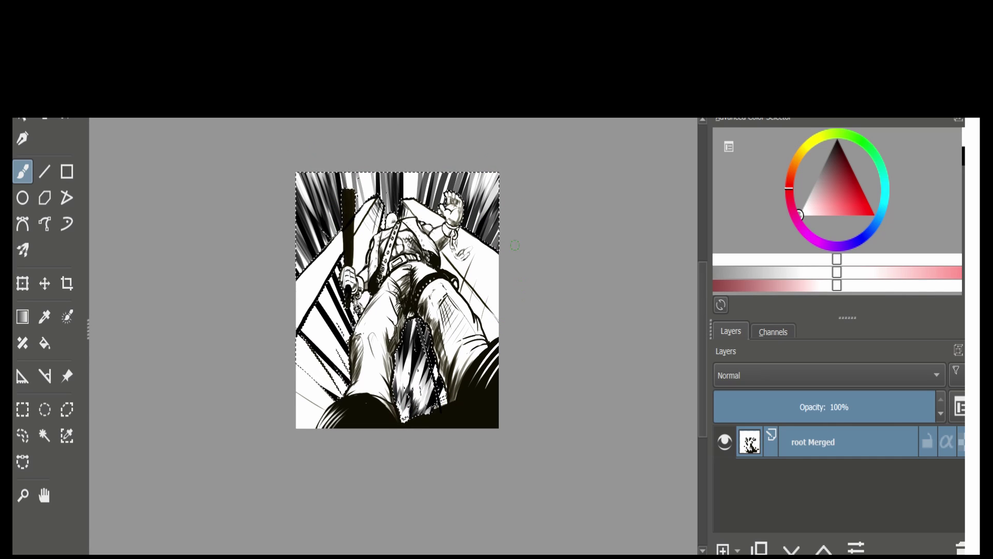
{"action": "key", "text": "x"}
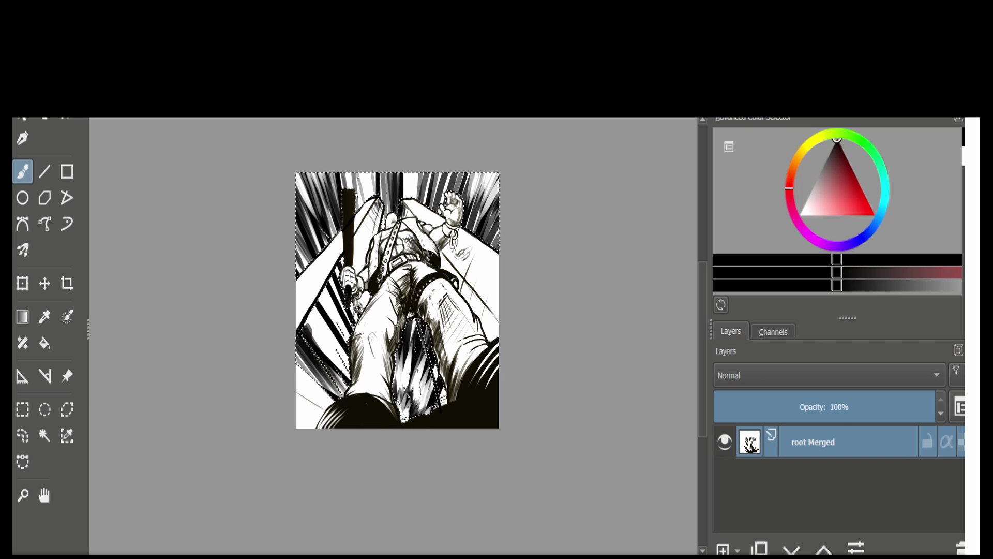
{"action": "key", "text": "x"}
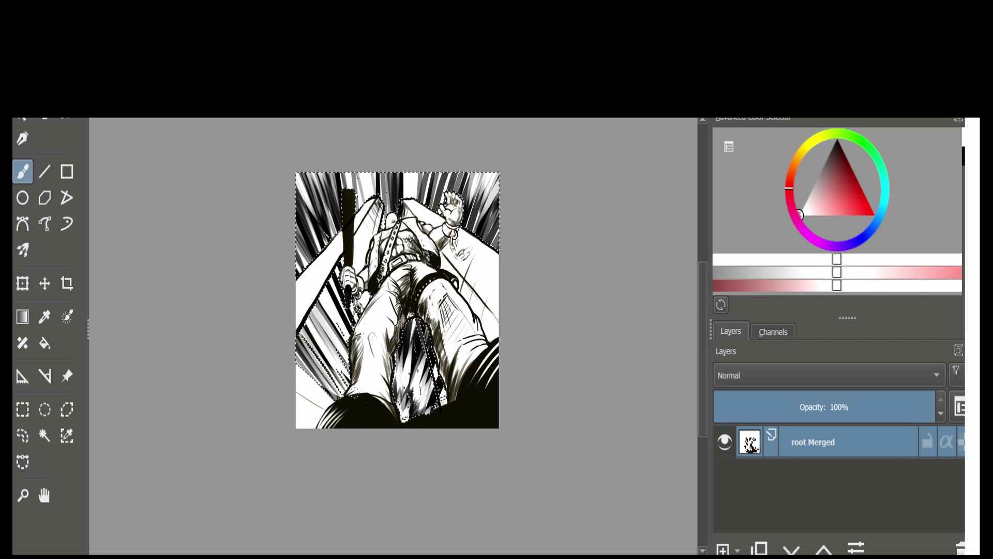
Step: Select the white lower-left ground corner with the Contiguous Selection tool, paint it black and clear the selection
{"action": "key", "text": "x"}
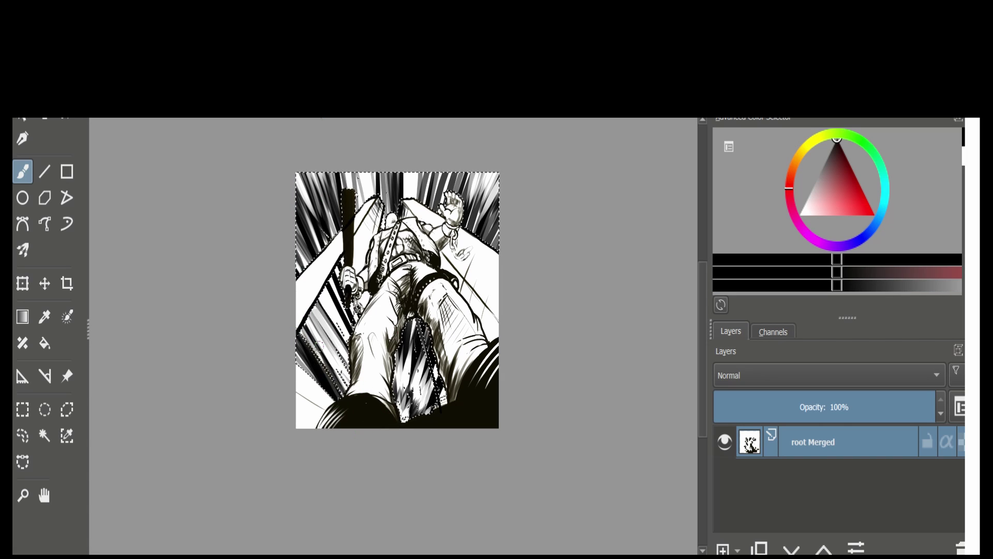
{"action": "left_click", "coordinate": [44, 435]}
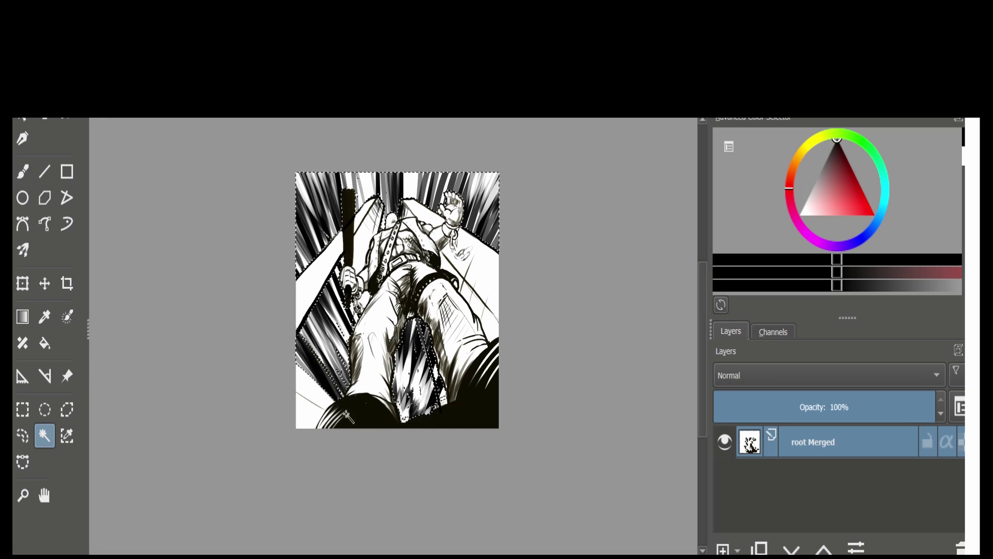
{"action": "mouse_move", "coordinate": [302, 375]}
{"action": "left_mouse_down"}
{"action": "mouse_move", "coordinate": [321, 398]}
{"action": "mouse_move", "coordinate": [305, 414]}
{"action": "mouse_move", "coordinate": [324, 414]}
{"action": "left_mouse_up"}
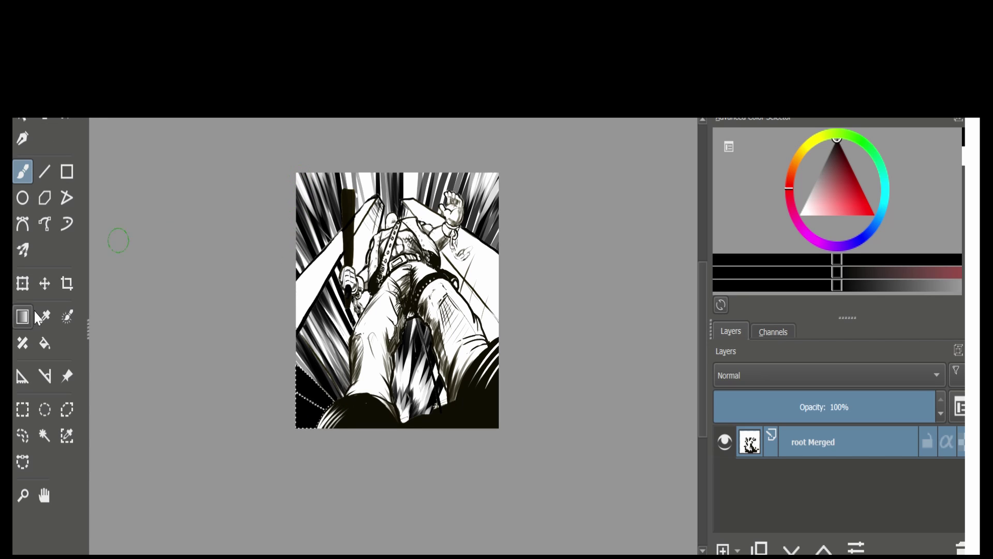
{"action": "key", "text": "ctrl+shift+a"}
Step: Paint a solid black border along the sky's left, right and top edges
{"action": "mouse_move", "coordinate": [301, 176]}
{"action": "left_mouse_down"}
{"action": "mouse_move", "coordinate": [295, 270]}
{"action": "mouse_move", "coordinate": [303, 170]}
{"action": "mouse_move", "coordinate": [300, 261]}
{"action": "left_mouse_up"}
{"action": "left_click_drag", "start_coordinate": [492, 169], "coordinate": [499, 254]}
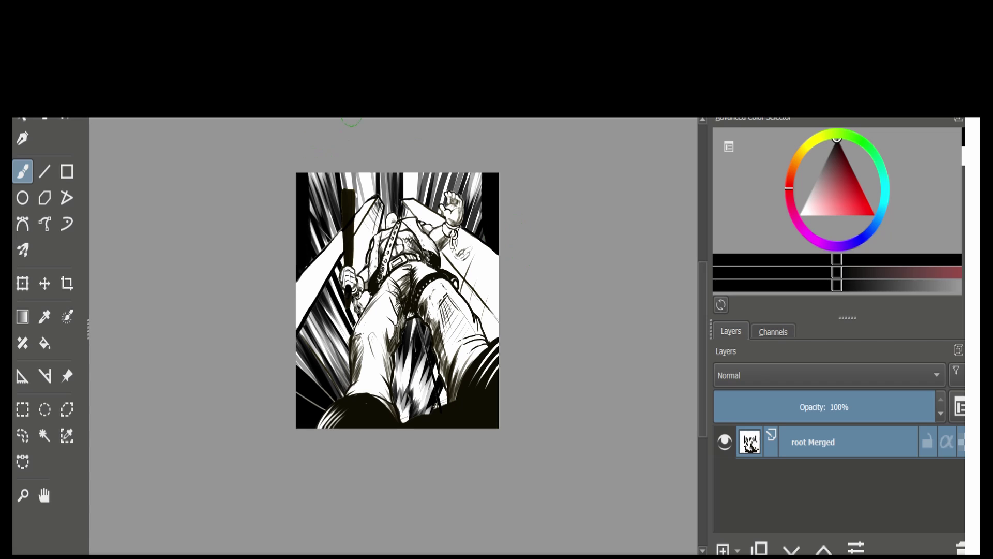
{"action": "left_click_drag", "start_coordinate": [303, 177], "coordinate": [481, 177]}
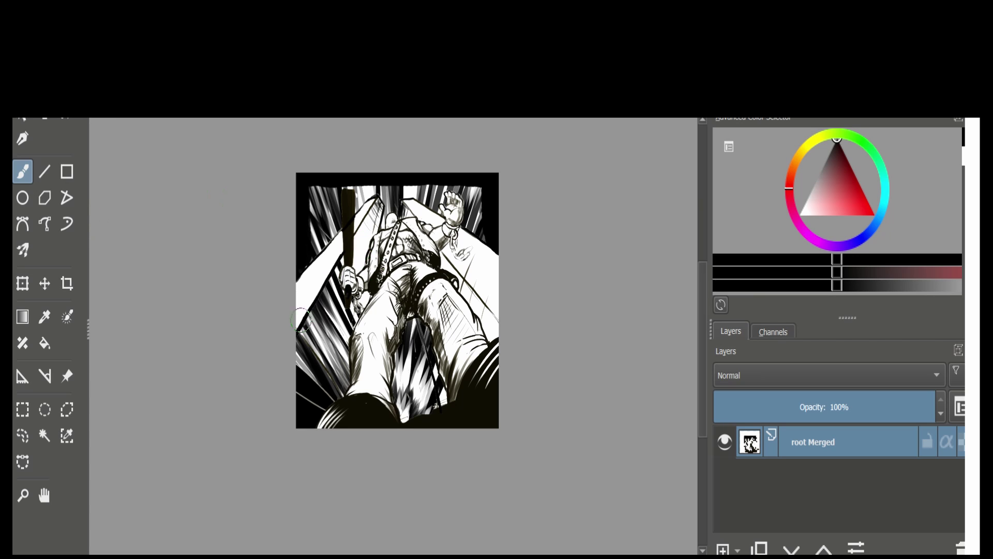
Step: Select the white faces of the left and right buildings with the Contiguous Selection tool
{"action": "left_click", "coordinate": [45, 435]}
{"action": "left_click", "coordinate": [318, 280]}
{"action": "left_click", "coordinate": [365, 217], "text": "shift"}
{"action": "left_click", "coordinate": [492, 267], "text": "shift"}
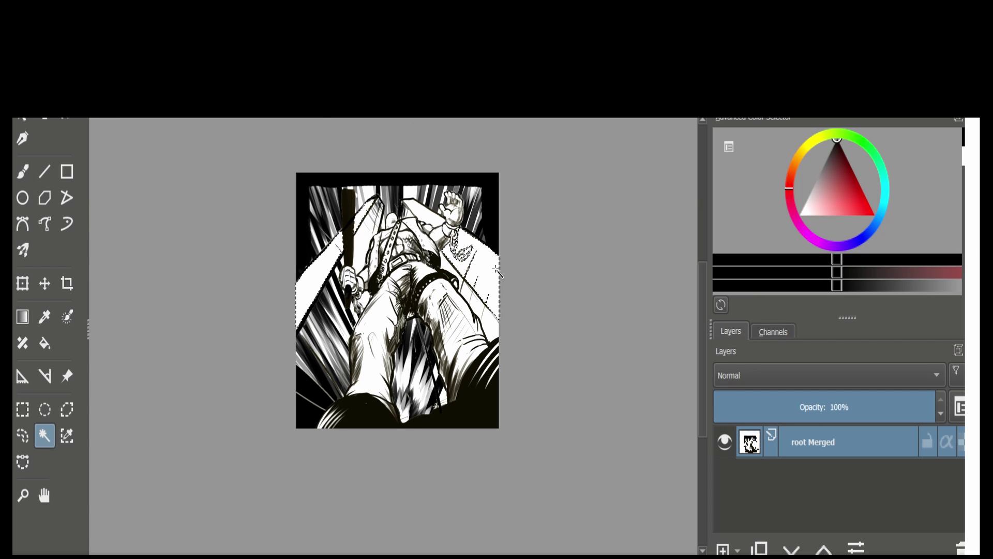
Step: Shade the selected building faces with light grey diagonal brush strokes
{"action": "key", "text": "b"}
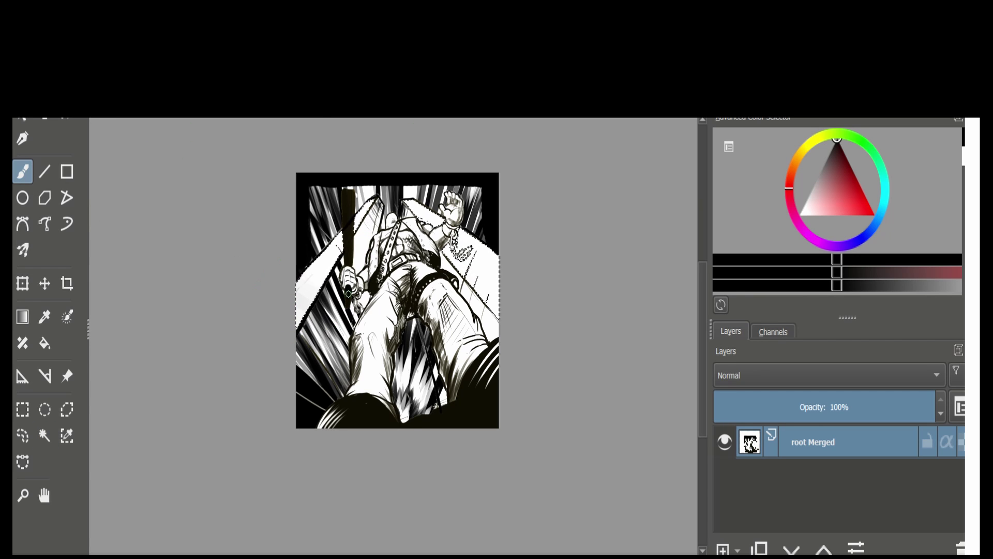
{"action": "left_click_drag", "start_coordinate": [460, 256], "coordinate": [483, 297]}
{"action": "left_click_drag", "start_coordinate": [368, 207], "coordinate": [334, 251]}
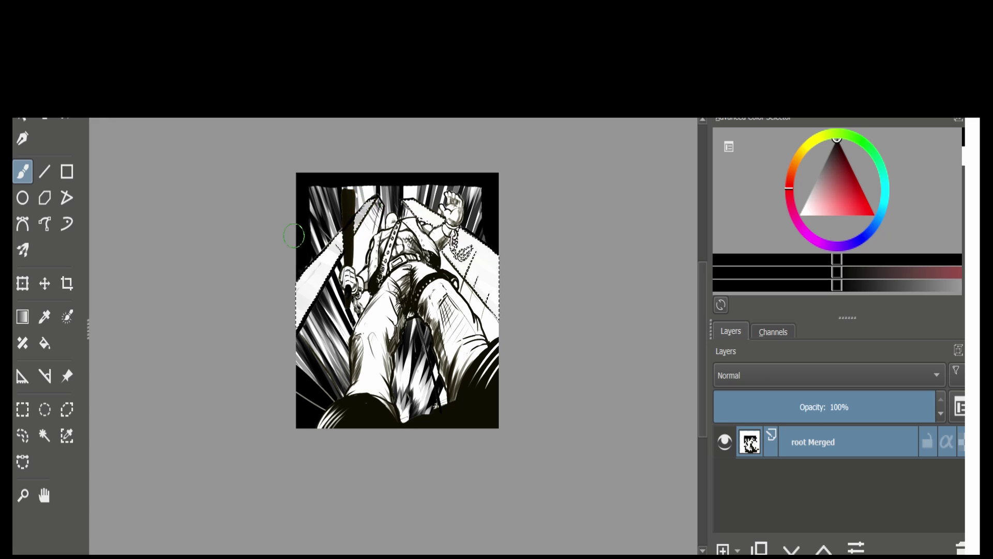
{"action": "left_click_drag", "start_coordinate": [357, 190], "coordinate": [365, 215]}
{"action": "mouse_move", "coordinate": [434, 199]}
{"action": "left_mouse_down"}
{"action": "mouse_move", "coordinate": [495, 227]}
{"action": "mouse_move", "coordinate": [501, 264]}
{"action": "mouse_move", "coordinate": [467, 297]}
{"action": "left_mouse_up"}
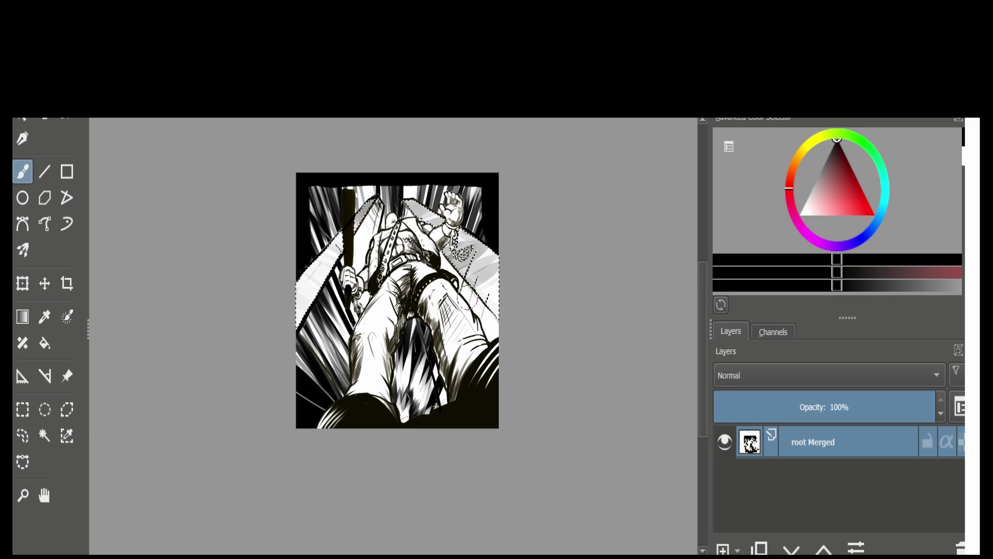
{"action": "mouse_move", "coordinate": [323, 272]}
{"action": "left_mouse_down"}
{"action": "mouse_move", "coordinate": [307, 298]}
{"action": "mouse_move", "coordinate": [525, 264]}
{"action": "left_mouse_up"}
Step: Ink the chain links hanging from the raised wrist in black and add white highlights to them
{"action": "scroll", "coordinate": [566, 217], "scroll_direction": "up", "scroll_amount": 2}
{"action": "left_click", "coordinate": [44, 495]}
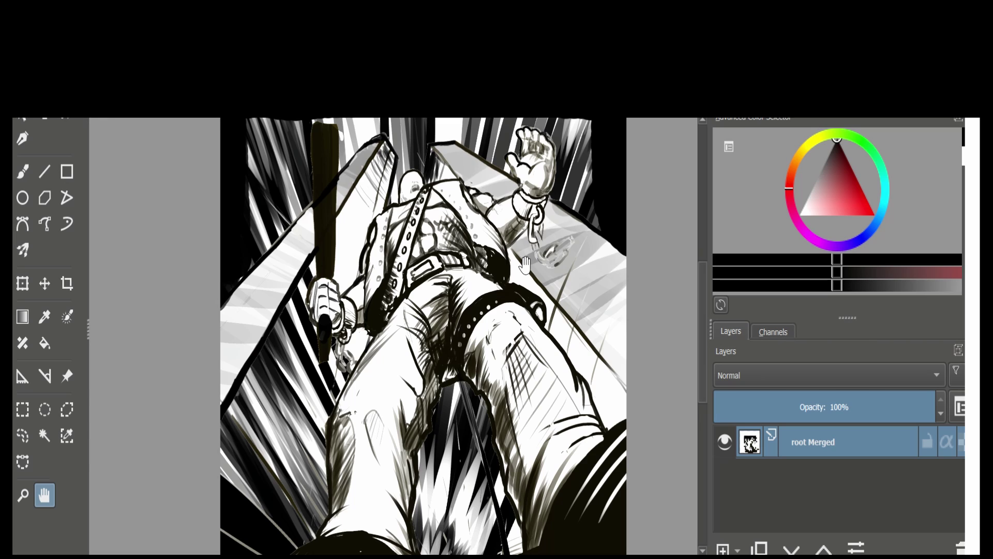
{"action": "left_click", "coordinate": [22, 171]}
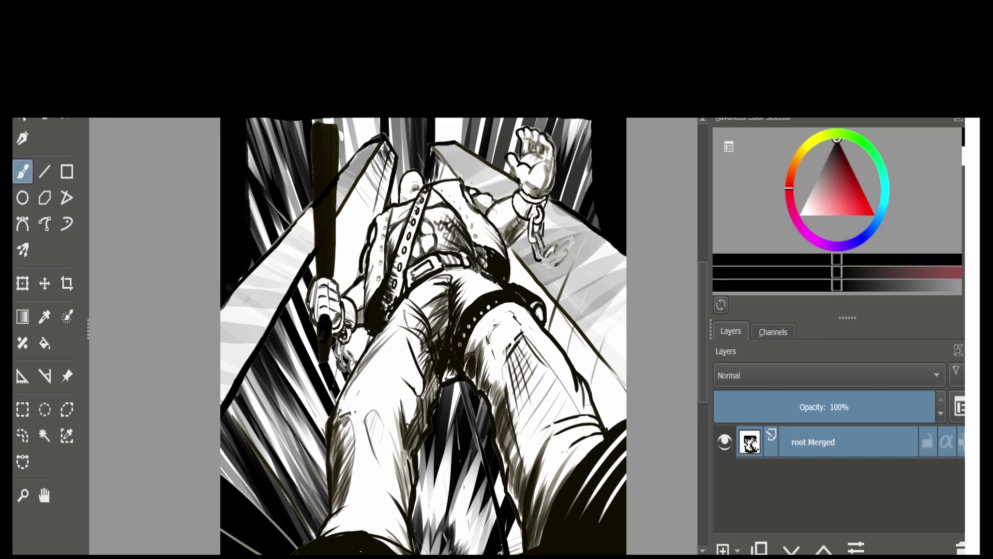
{"action": "left_click_drag", "start_coordinate": [536, 261], "coordinate": [561, 249]}
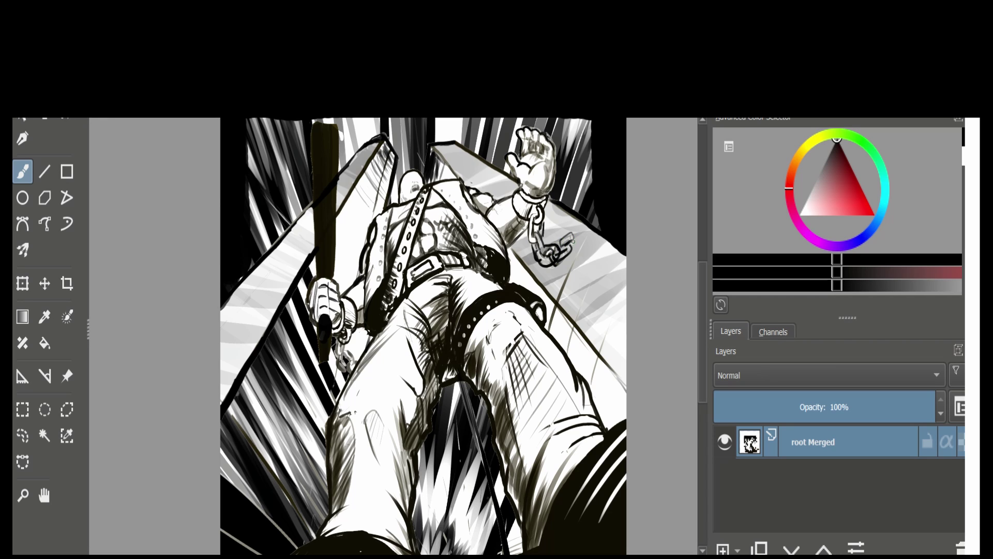
{"action": "left_click_drag", "start_coordinate": [569, 260], "coordinate": [585, 252]}
{"action": "key", "text": "x"}
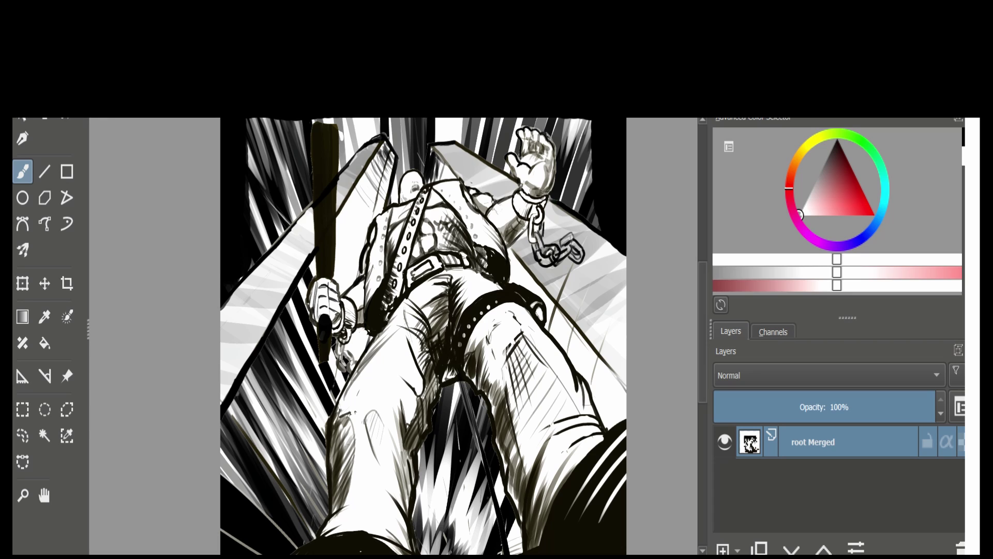
{"action": "left_click_drag", "start_coordinate": [542, 251], "coordinate": [539, 239]}
Step: Ink the chain at the bat-holding wrist in black and darken the raised hand and its shackle
{"action": "key", "text": "x"}
{"action": "mouse_move", "coordinate": [342, 346]}
{"action": "left_mouse_down"}
{"action": "mouse_move", "coordinate": [350, 356]}
{"action": "mouse_move", "coordinate": [339, 364]}
{"action": "mouse_move", "coordinate": [355, 366]}
{"action": "left_mouse_up"}
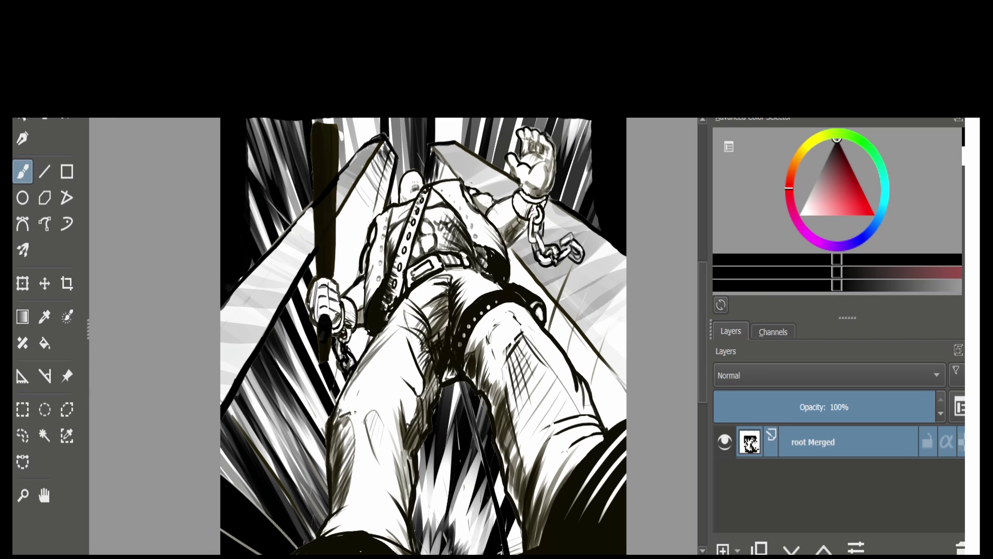
{"action": "left_click_drag", "start_coordinate": [532, 204], "coordinate": [534, 219]}
{"action": "mouse_move", "coordinate": [531, 189]}
{"action": "left_mouse_down"}
{"action": "mouse_move", "coordinate": [544, 190]}
{"action": "mouse_move", "coordinate": [548, 161]}
{"action": "left_mouse_up"}
{"action": "left_click_drag", "start_coordinate": [553, 167], "coordinate": [549, 183]}
{"action": "scroll", "coordinate": [512, 233], "scroll_direction": "down", "scroll_amount": 1}
{"action": "scroll", "coordinate": [511, 233], "scroll_direction": "up", "scroll_amount": 1}
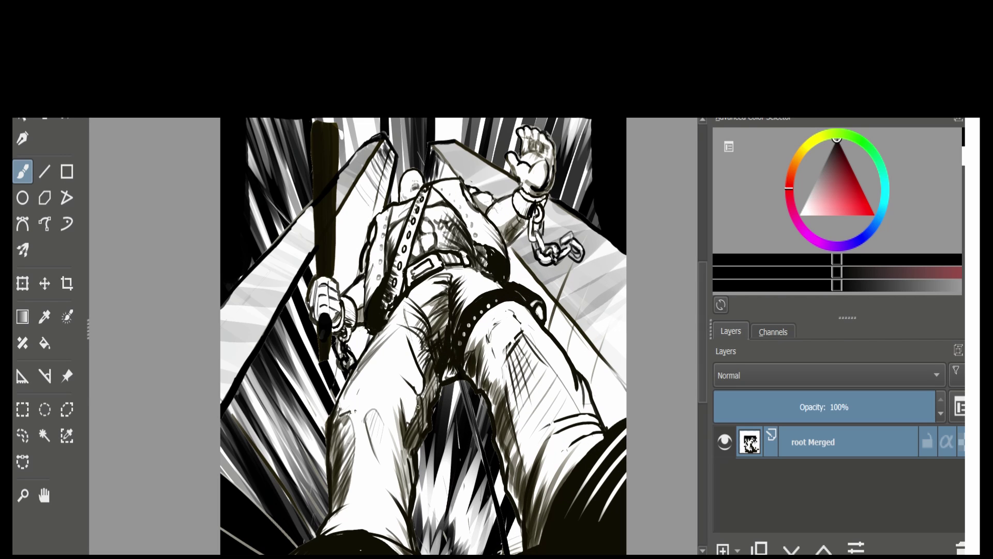
Step: Paint white highlights along the bat and its lower end, and refine them with black lengthwise strokes
{"action": "key", "text": "x"}
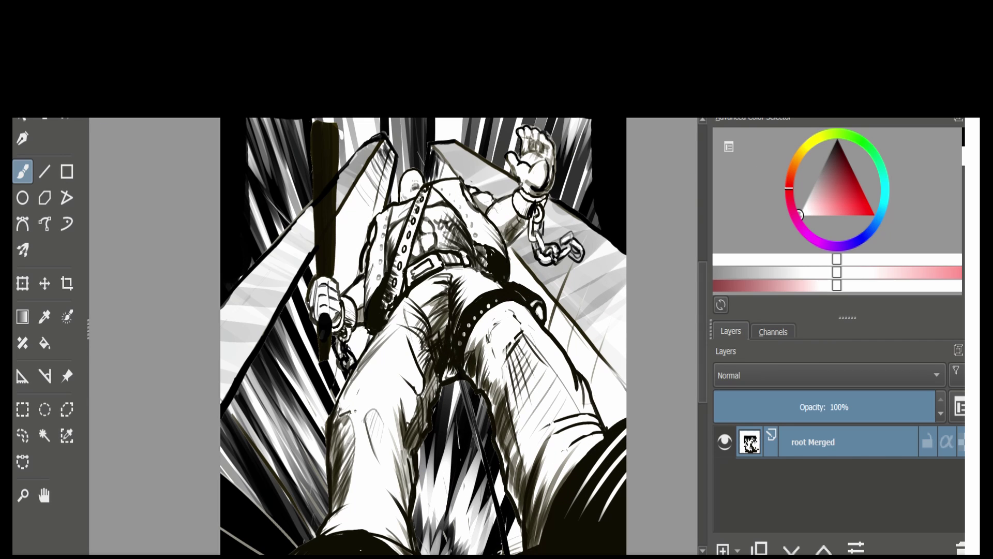
{"action": "mouse_move", "coordinate": [331, 136]}
{"action": "left_mouse_down"}
{"action": "mouse_move", "coordinate": [321, 164]}
{"action": "mouse_move", "coordinate": [315, 131]}
{"action": "mouse_move", "coordinate": [332, 129]}
{"action": "mouse_move", "coordinate": [318, 218]}
{"action": "mouse_move", "coordinate": [325, 269]}
{"action": "mouse_move", "coordinate": [330, 229]}
{"action": "left_mouse_up"}
{"action": "left_click_drag", "start_coordinate": [324, 322], "coordinate": [328, 350]}
{"action": "left_click_drag", "start_coordinate": [334, 131], "coordinate": [339, 191]}
{"action": "key", "text": "x"}
{"action": "left_click_drag", "start_coordinate": [337, 137], "coordinate": [338, 196]}
{"action": "mouse_move", "coordinate": [336, 128]}
{"action": "left_mouse_down"}
{"action": "mouse_move", "coordinate": [337, 174]}
{"action": "mouse_move", "coordinate": [336, 150]}
{"action": "left_mouse_up"}
Step: Draw black diagonal dividing lines across the right building's face, redoing the uppermost one
{"action": "scroll", "coordinate": [426, 235], "scroll_direction": "down", "scroll_amount": 2}
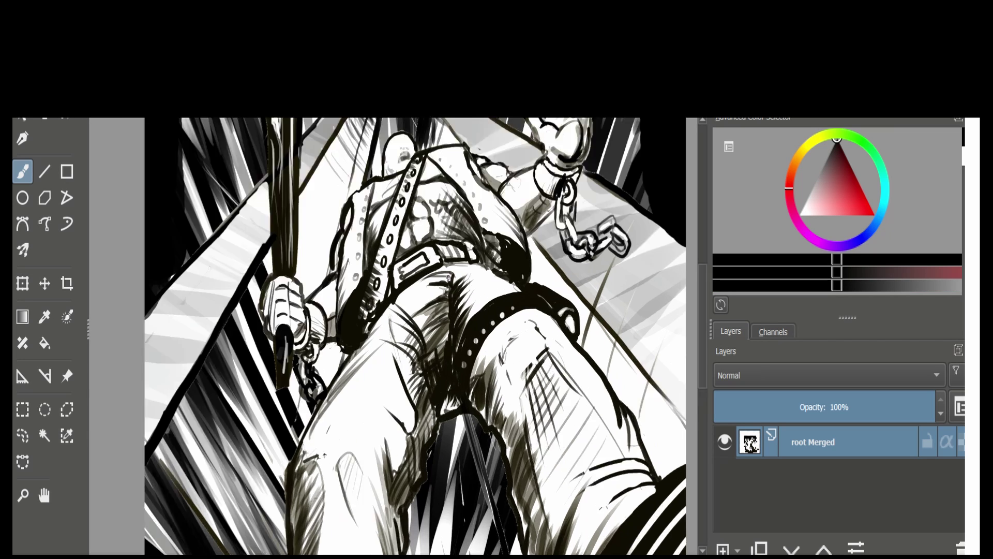
{"action": "scroll", "coordinate": [438, 299], "scroll_direction": "up", "scroll_amount": 2}
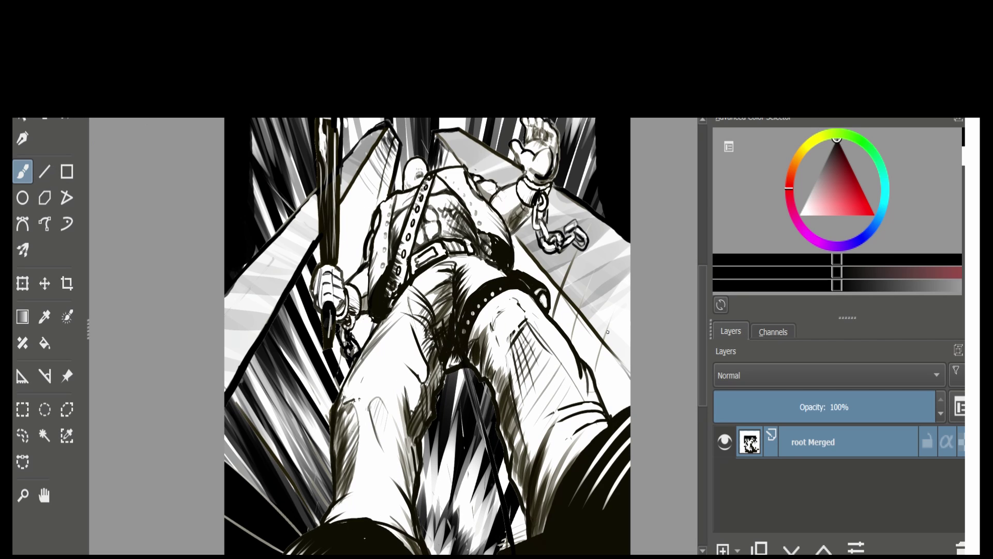
{"action": "left_click_drag", "start_coordinate": [561, 291], "coordinate": [671, 219]}
{"action": "left_click_drag", "start_coordinate": [548, 208], "coordinate": [567, 195]}
{"action": "mouse_move", "coordinate": [496, 187]}
{"action": "left_mouse_down"}
{"action": "mouse_move", "coordinate": [529, 164]}
{"action": "mouse_move", "coordinate": [520, 171]}
{"action": "left_mouse_up"}
{"action": "key", "text": "ctrl+z"}
{"action": "left_click_drag", "start_coordinate": [475, 174], "coordinate": [498, 156]}
Step: Select the whole canvas and draw black dividing lines across the left building's face, undoing the last misplaced stroke
{"action": "key", "text": "ctrl+a"}
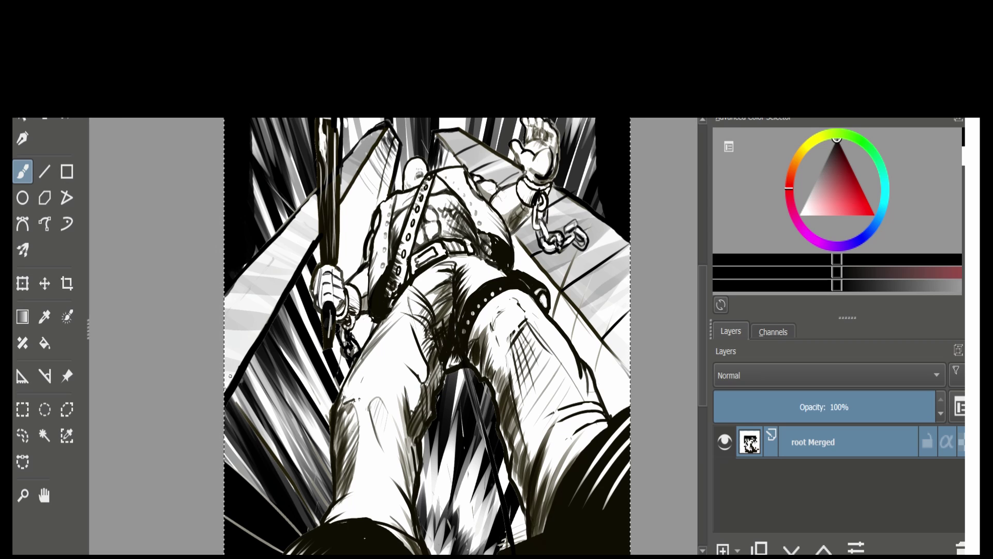
{"action": "left_click_drag", "start_coordinate": [250, 304], "coordinate": [224, 300]}
{"action": "left_click_drag", "start_coordinate": [303, 268], "coordinate": [261, 255]}
{"action": "mouse_move", "coordinate": [320, 226]}
{"action": "left_mouse_down"}
{"action": "mouse_move", "coordinate": [281, 217]}
{"action": "mouse_move", "coordinate": [294, 218]}
{"action": "left_mouse_up"}
{"action": "key", "text": "ctrl+z"}
{"action": "scroll", "coordinate": [575, 279], "scroll_direction": "down", "scroll_amount": 1}
{"action": "scroll", "coordinate": [506, 233], "scroll_direction": "up", "scroll_amount": 1}
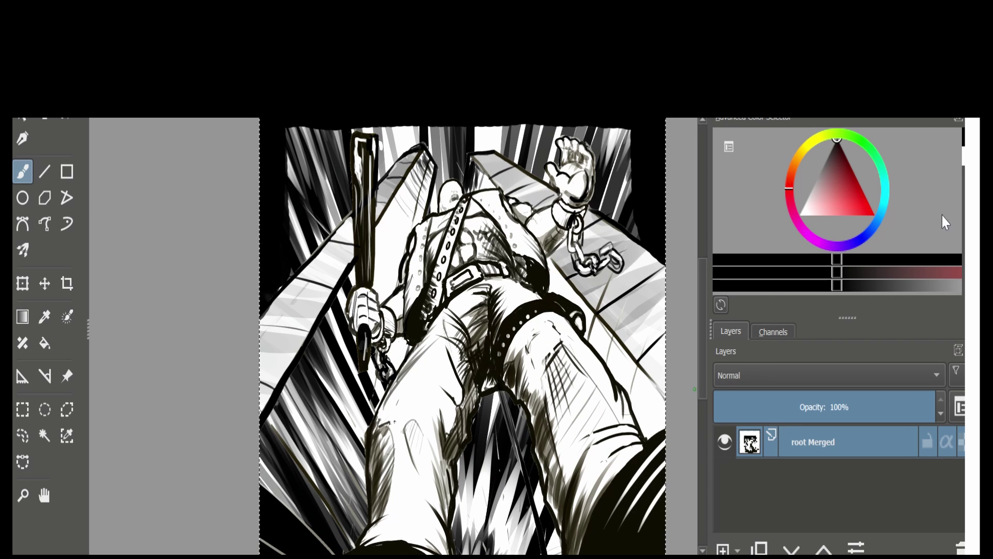